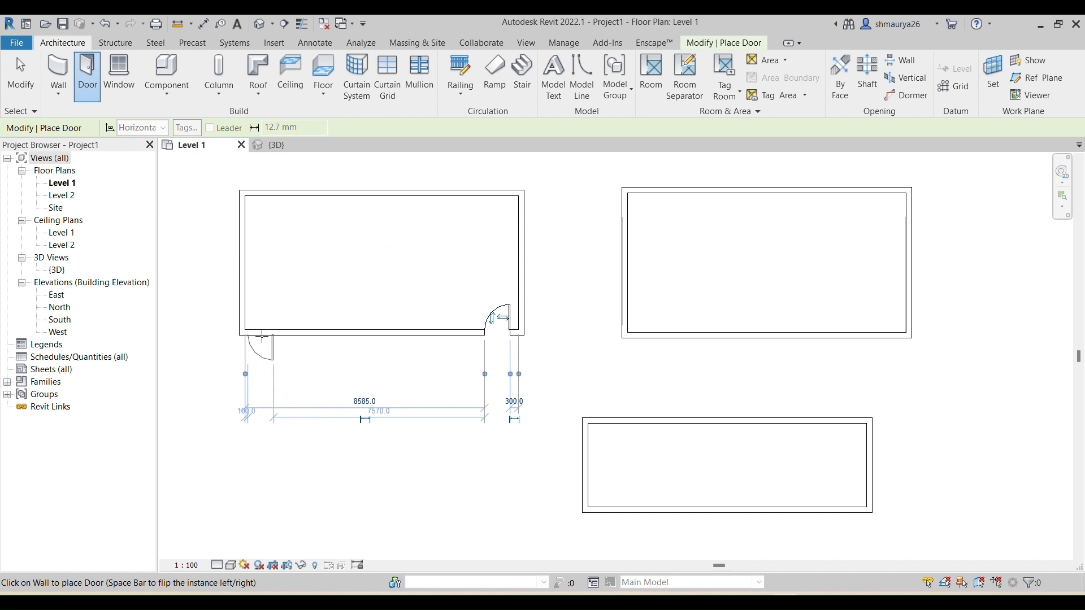
Place a door about 100 mm from the west corner of the first room's south wall, opening inward with its hinge beside the corner.
key("space")
key("space")
key("space")
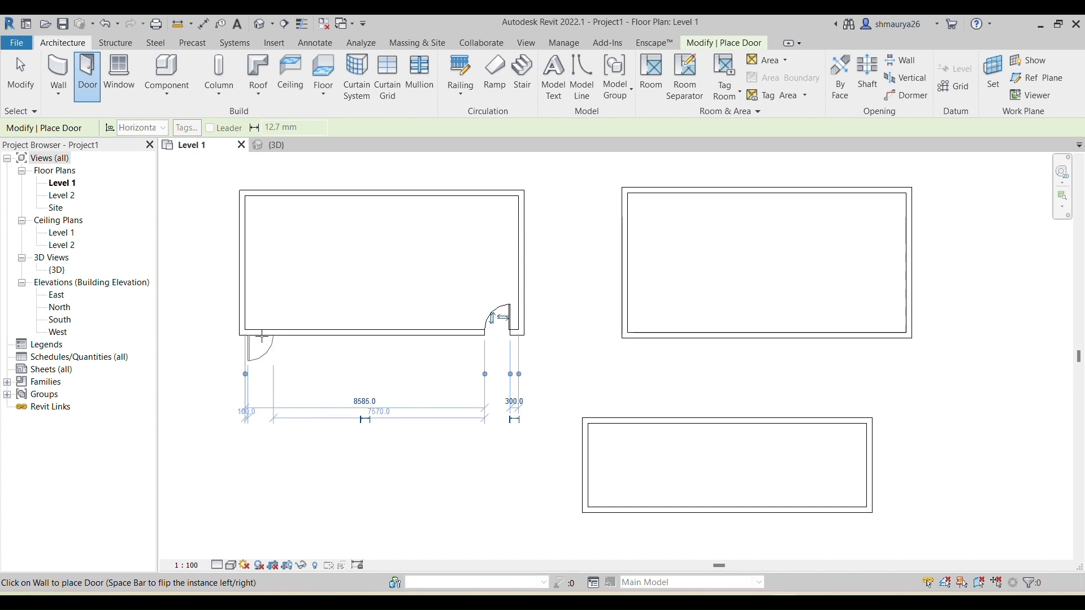
key("space")
key("space")
key("space")
key("space")
key("space")
key("space")
key("space")
key("space")
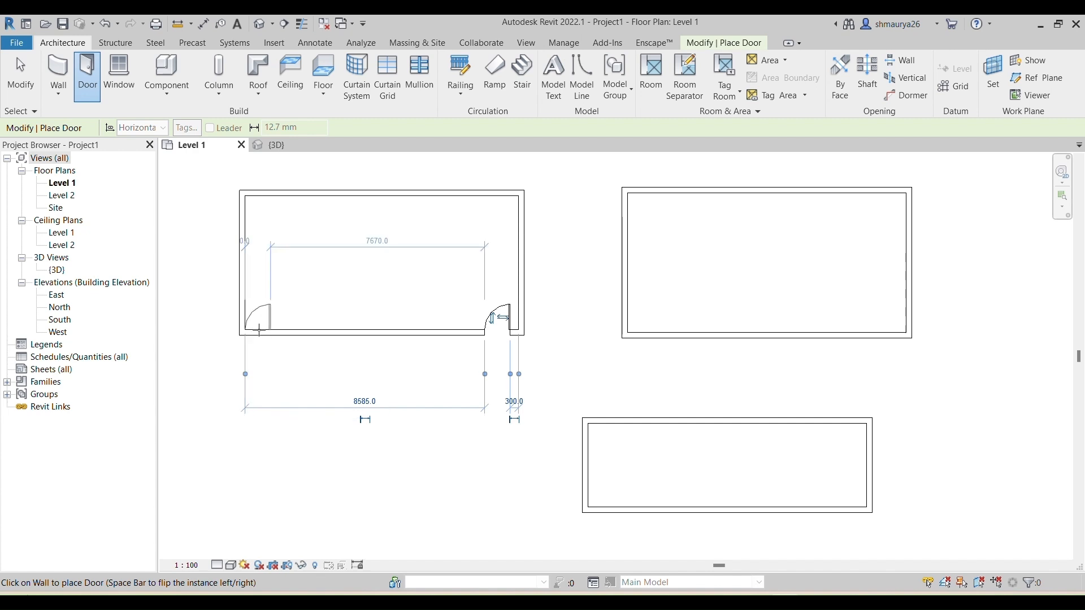
key("space")
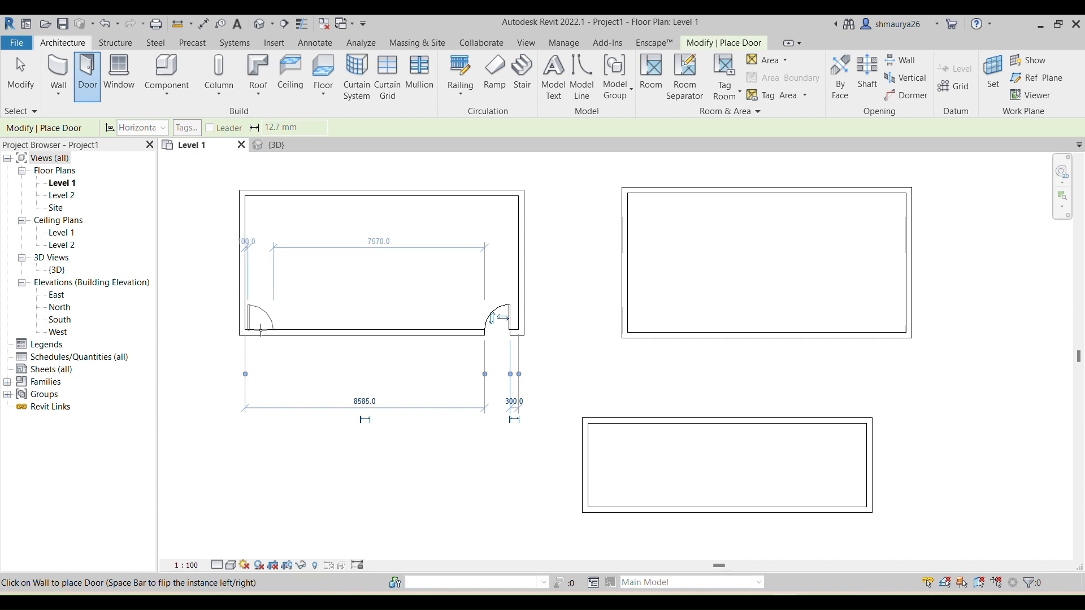
left_click(261, 331)
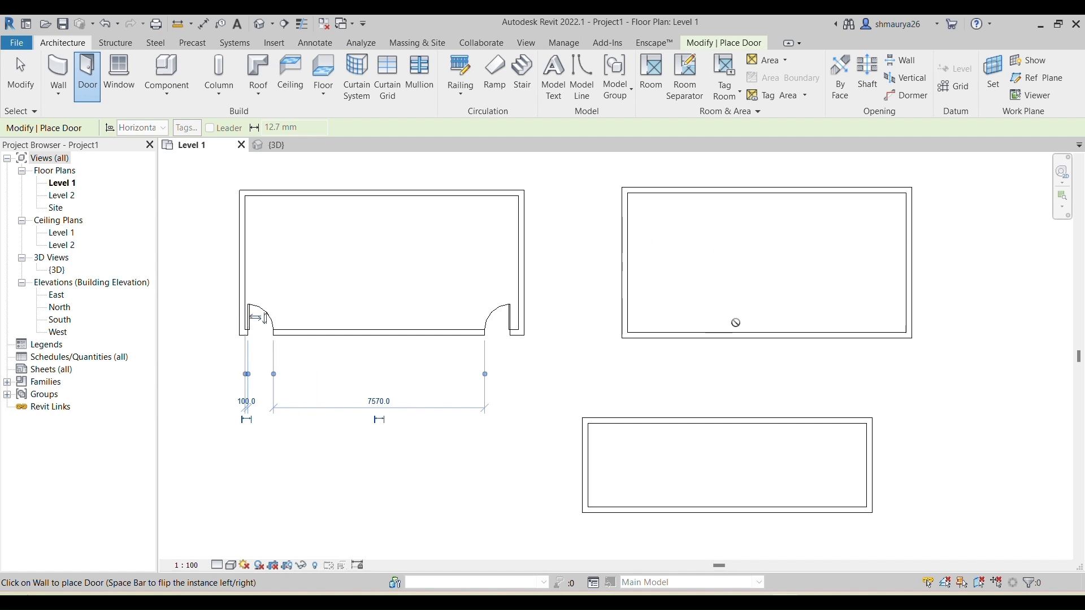
Place doors in the second room, one in the west wall near the northwest corner and one in the south wall near the southeast corner.
left_click(632, 218)
key("Escape")
key("Escape")
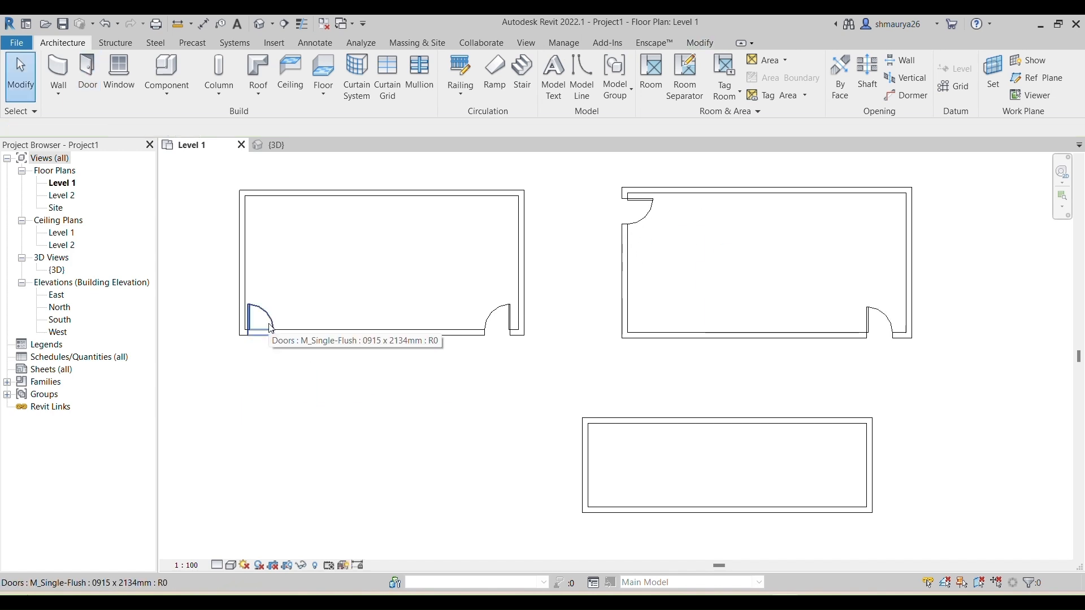
Show the properties of the first room's southwest door and change its type to 0813 x 2134mm.
left_click(272, 328)
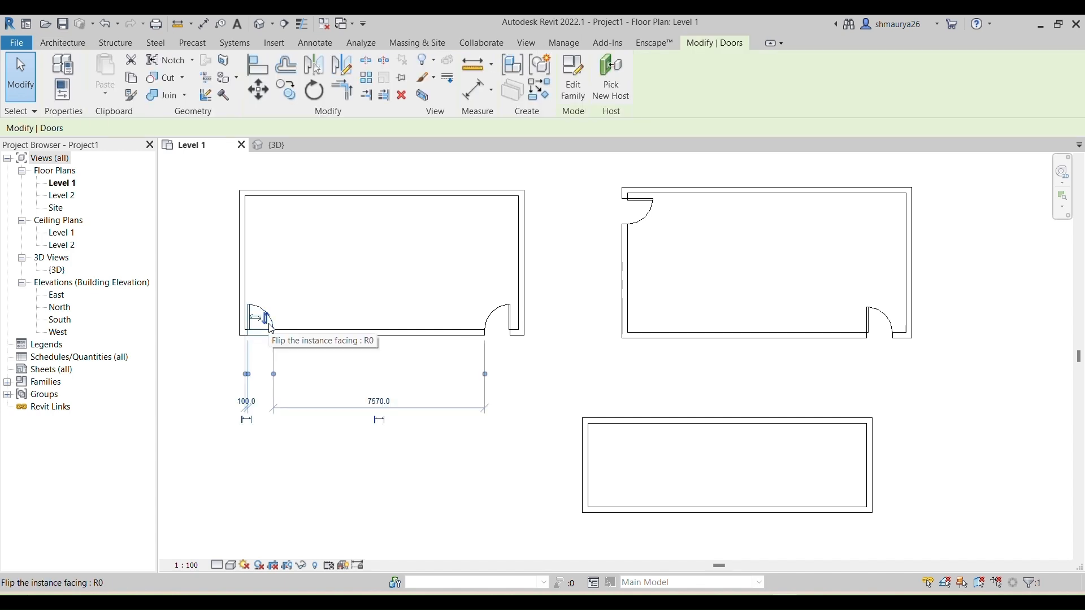
left_click(63, 90)
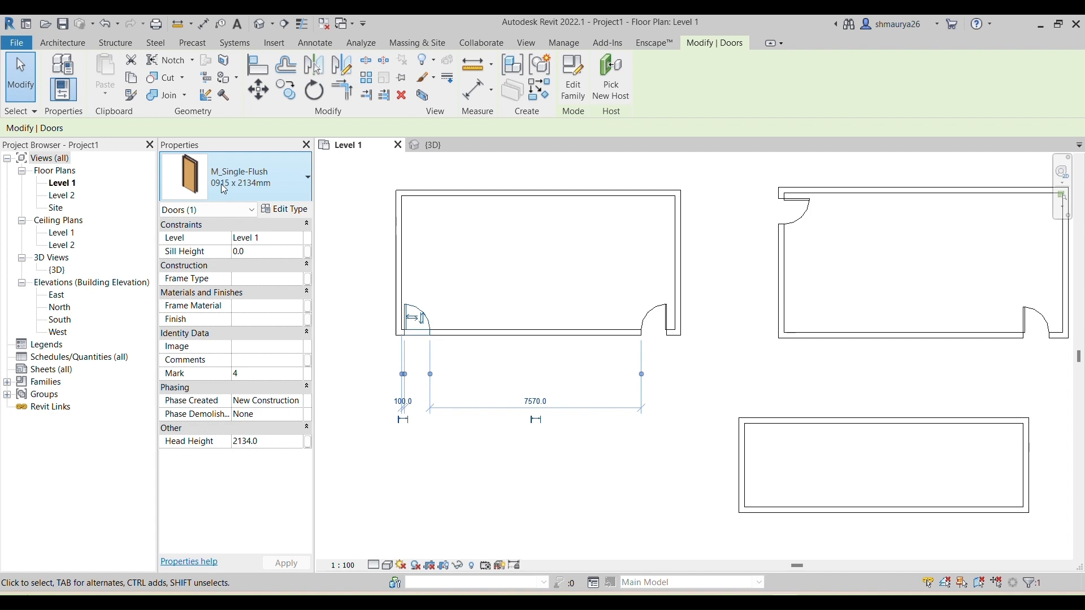
left_click(308, 181)
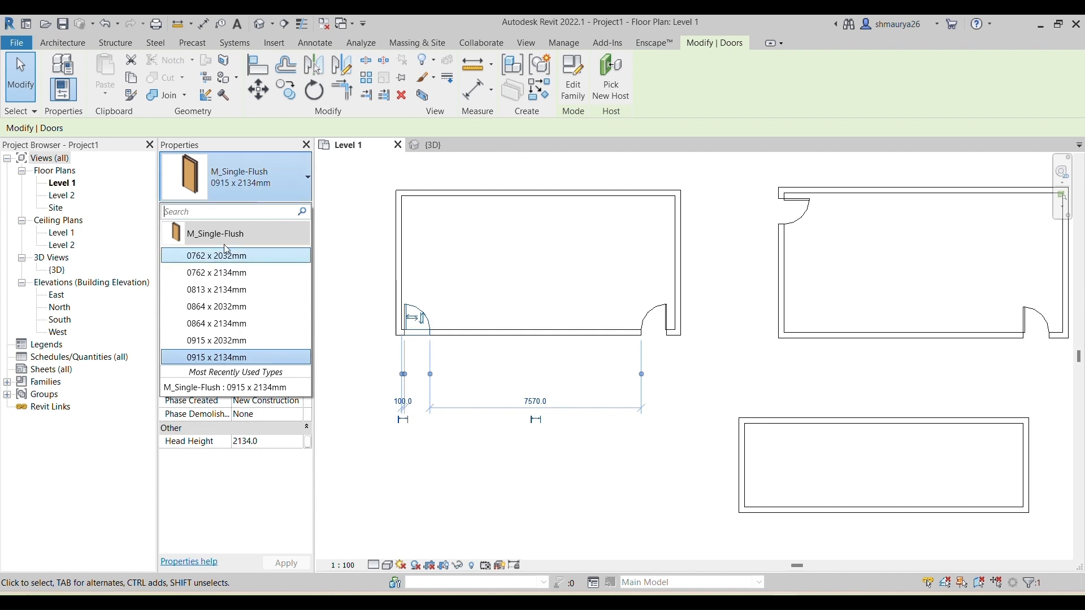
mouse_move(222, 307)
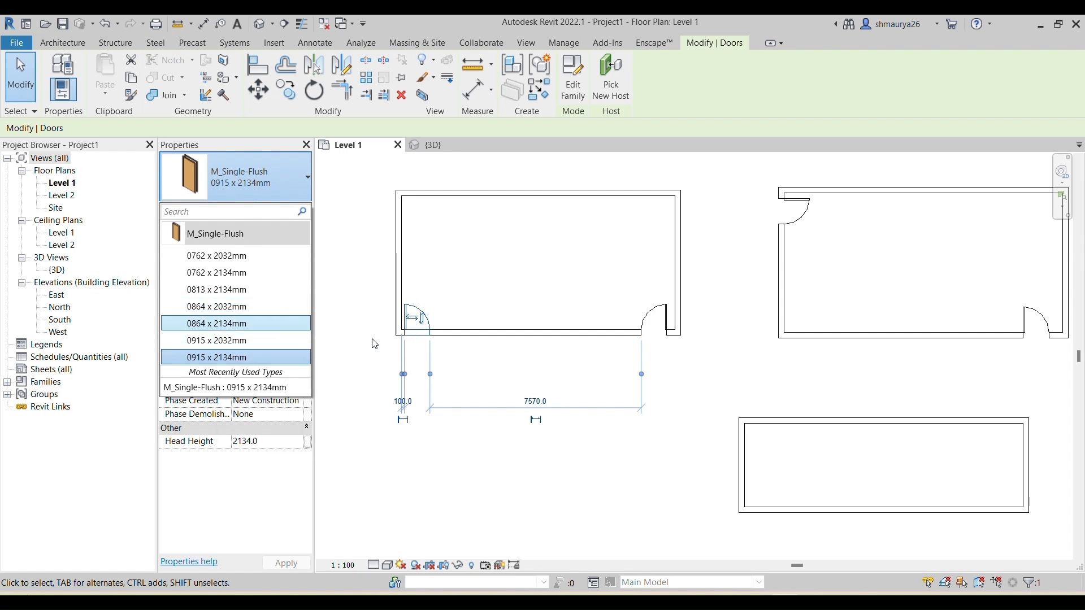
left_click(209, 289)
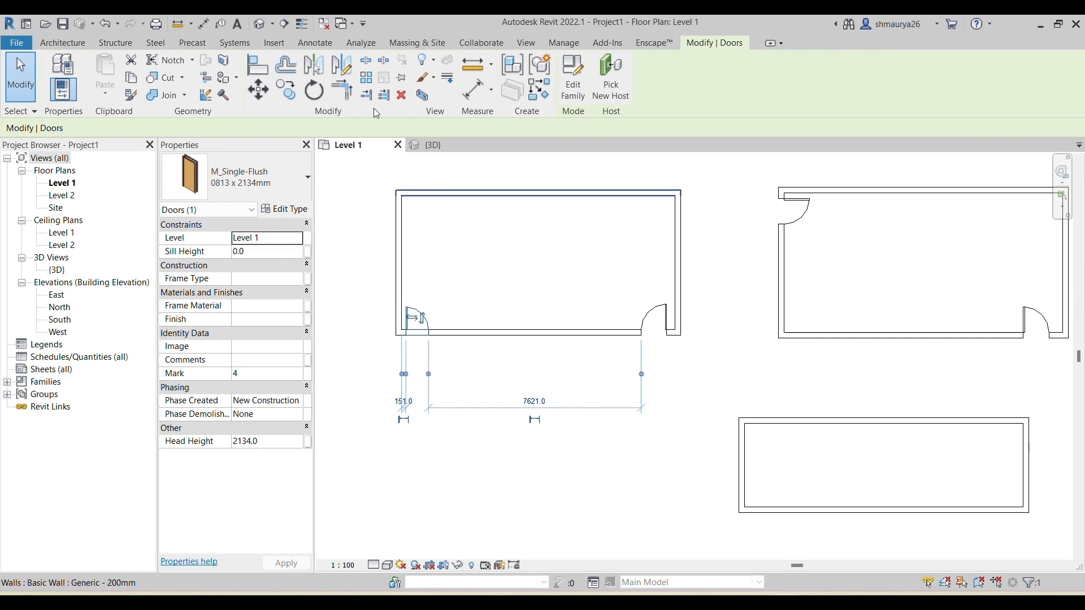
In the default 3D view, change the first room's southwest door to the 0762 x 2032mm type.
left_click(275, 30)
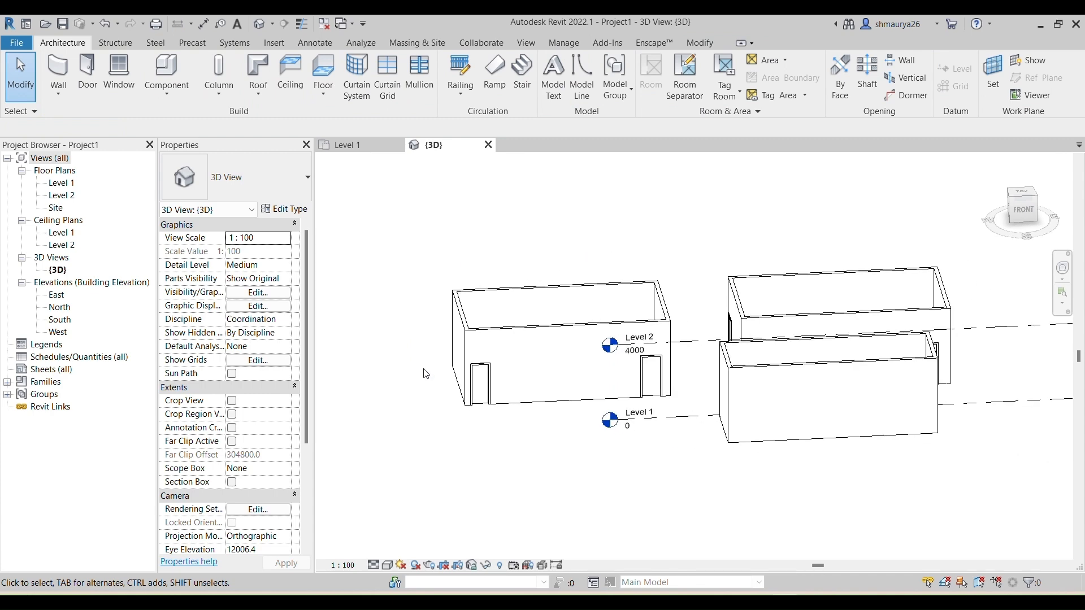
scroll(466, 406, "up", 3)
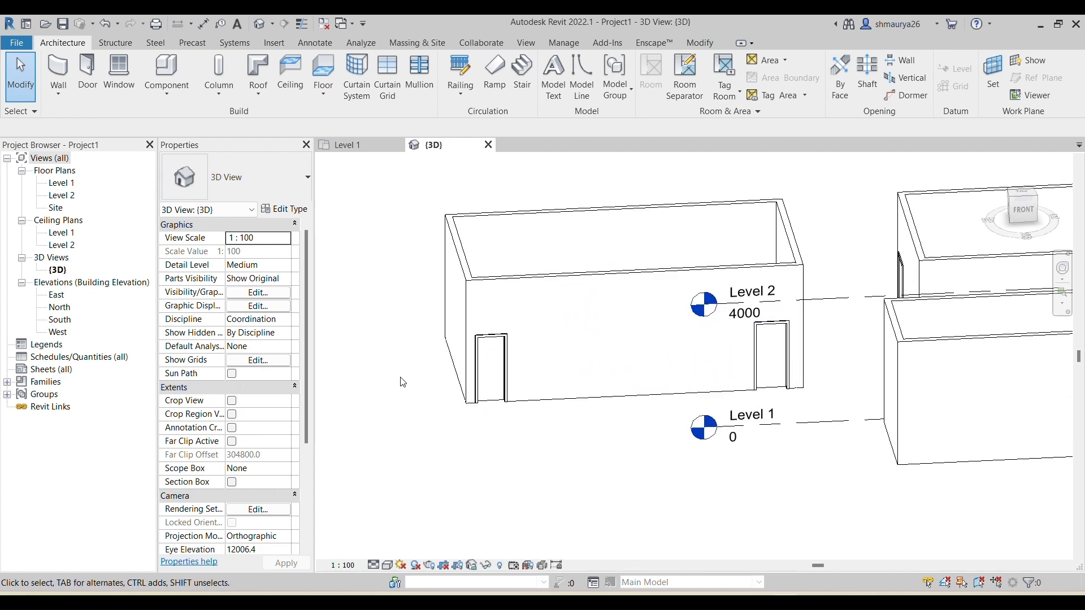
left_click(484, 375)
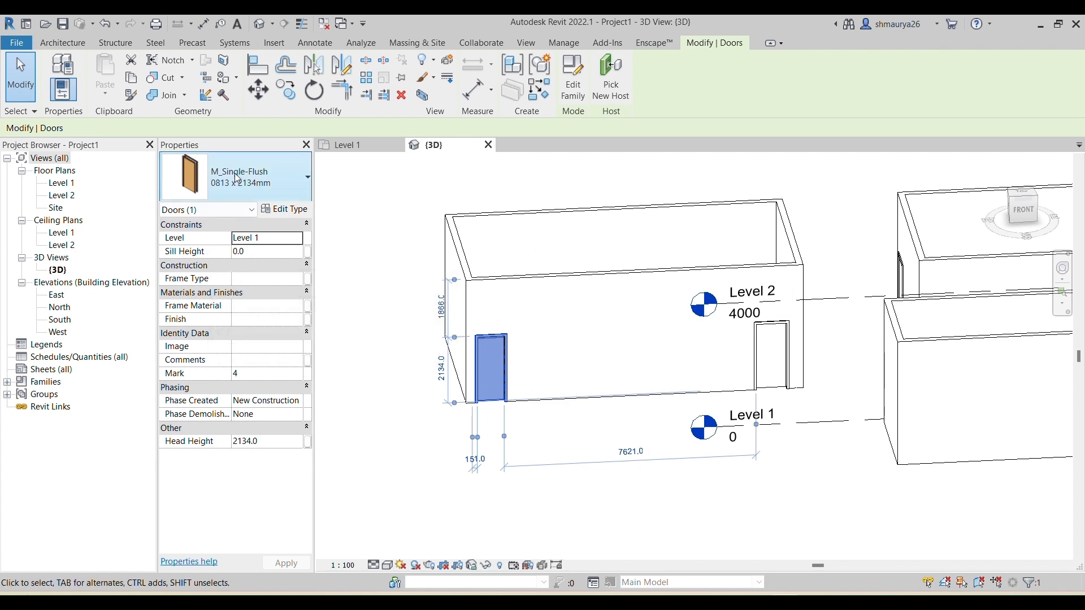
left_click(300, 186)
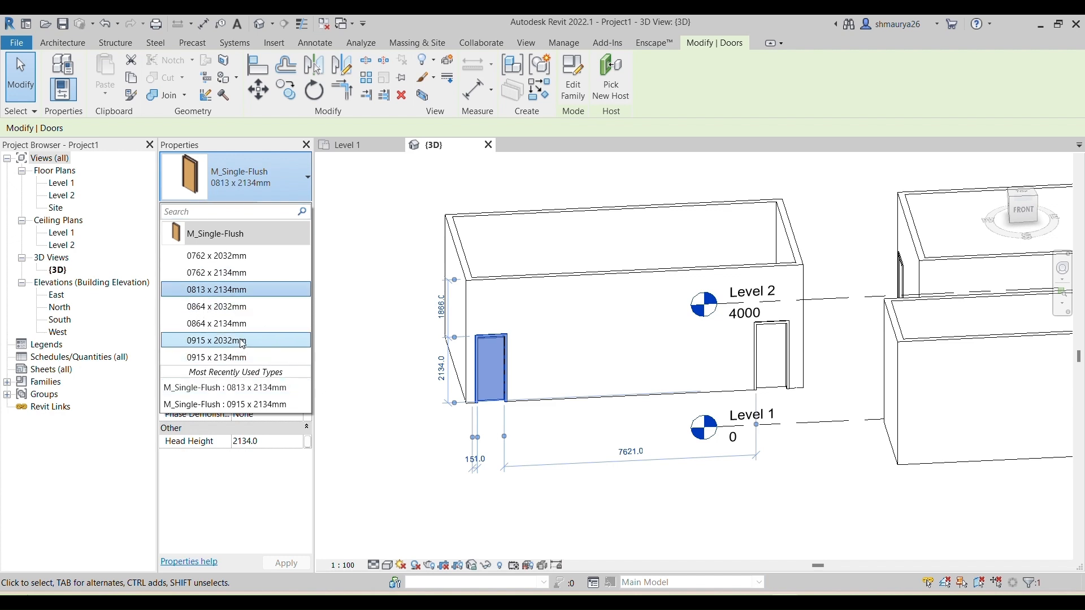
left_click(224, 256)
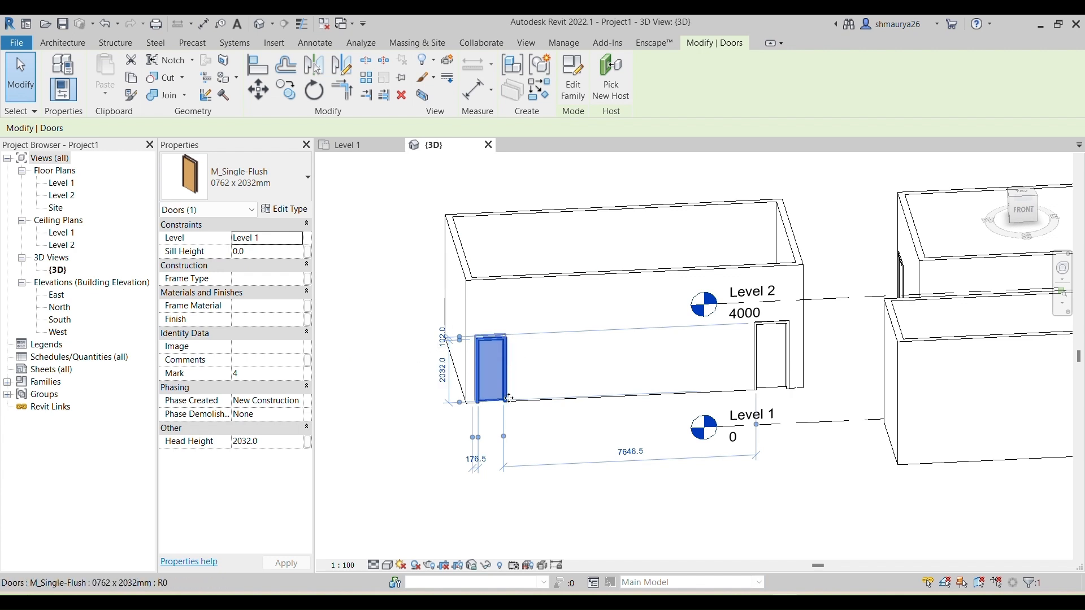
Duplicate the selected door's type and name the new type 0762 x 3000mm.
scroll(559, 402, "up", 2)
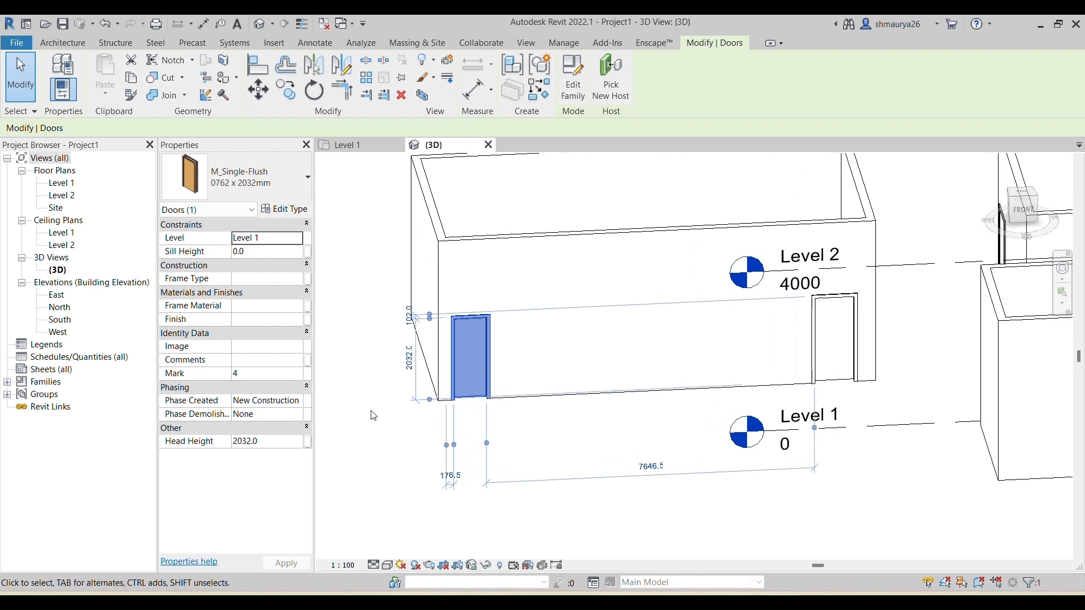
scroll(516, 418, "down", 1)
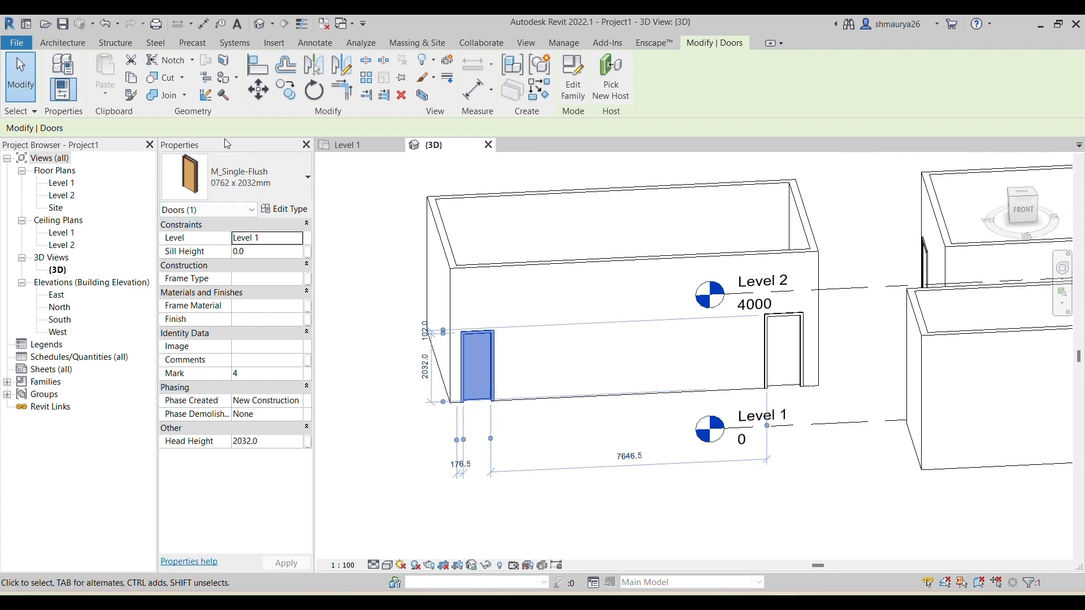
left_click(284, 209)
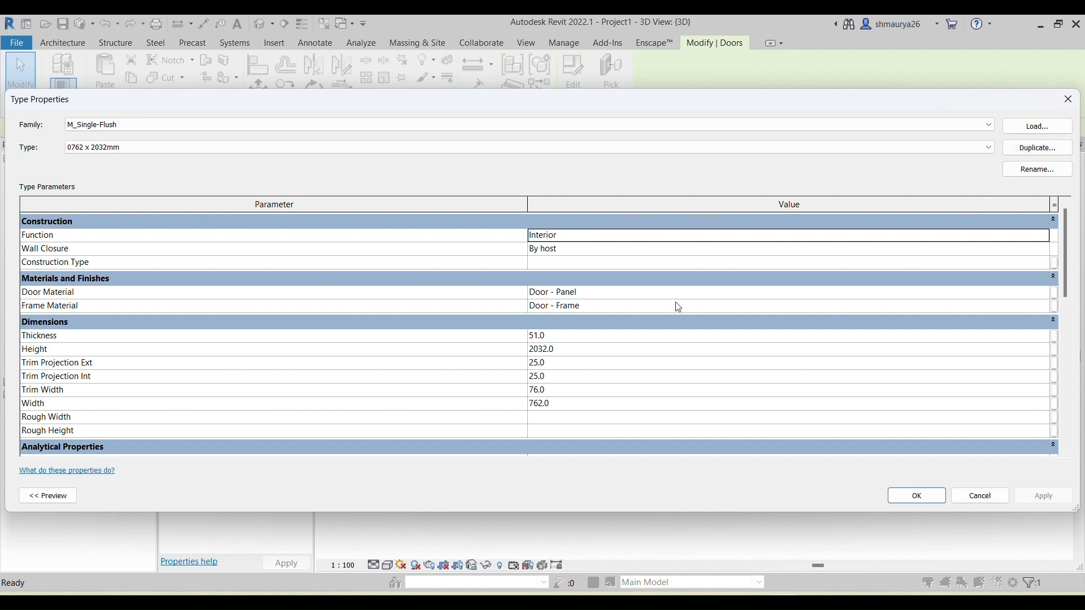
left_click(549, 349)
left_click_drag(572, 349, 519, 351)
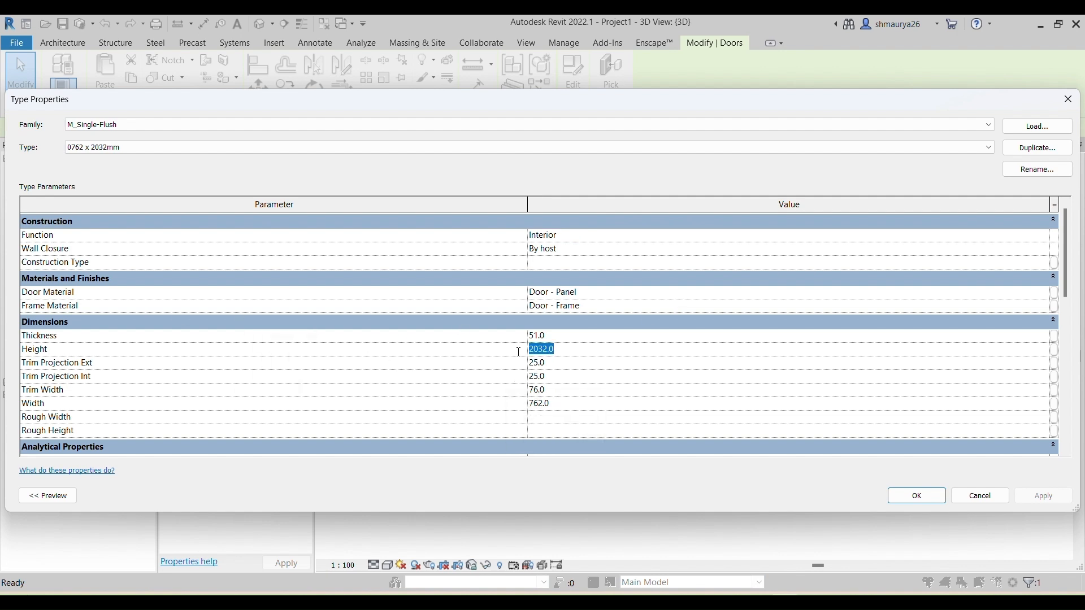
left_click(540, 338)
left_click(1026, 149)
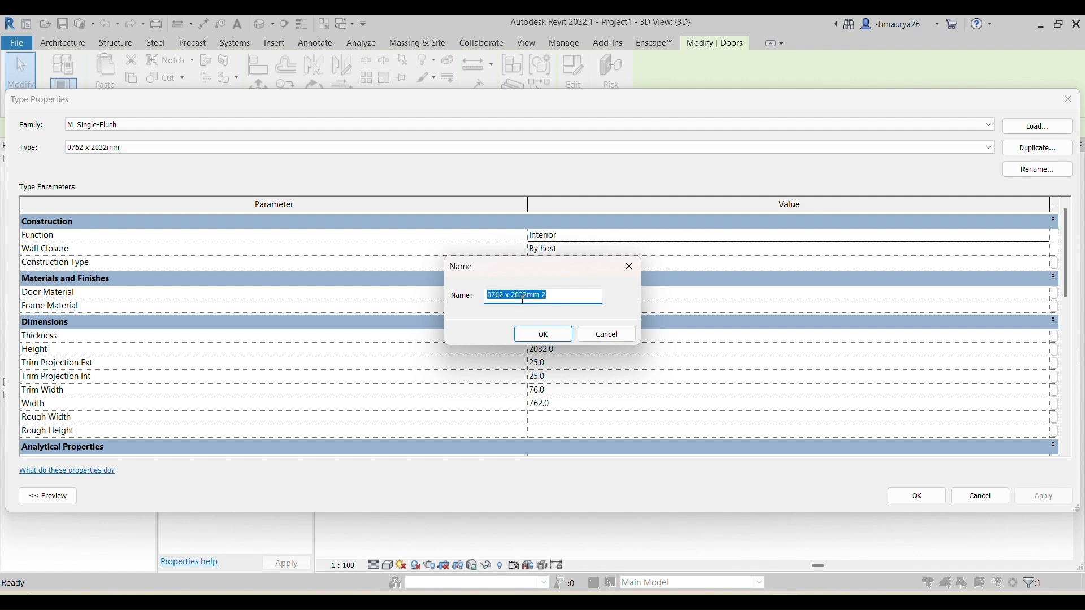
left_click_drag(536, 296, 509, 296)
type("3000")
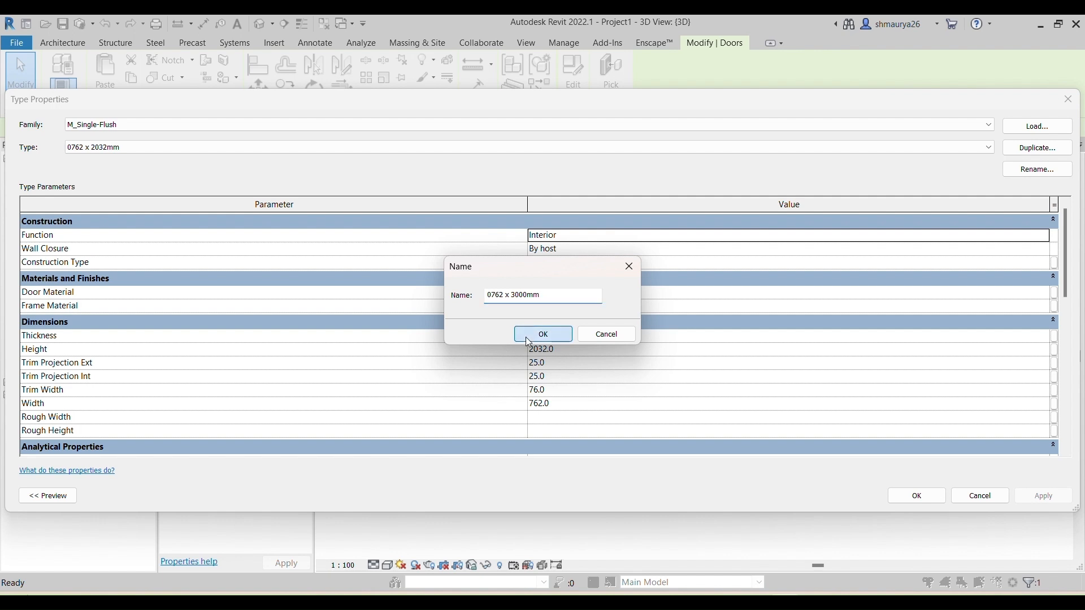
left_click(561, 334)
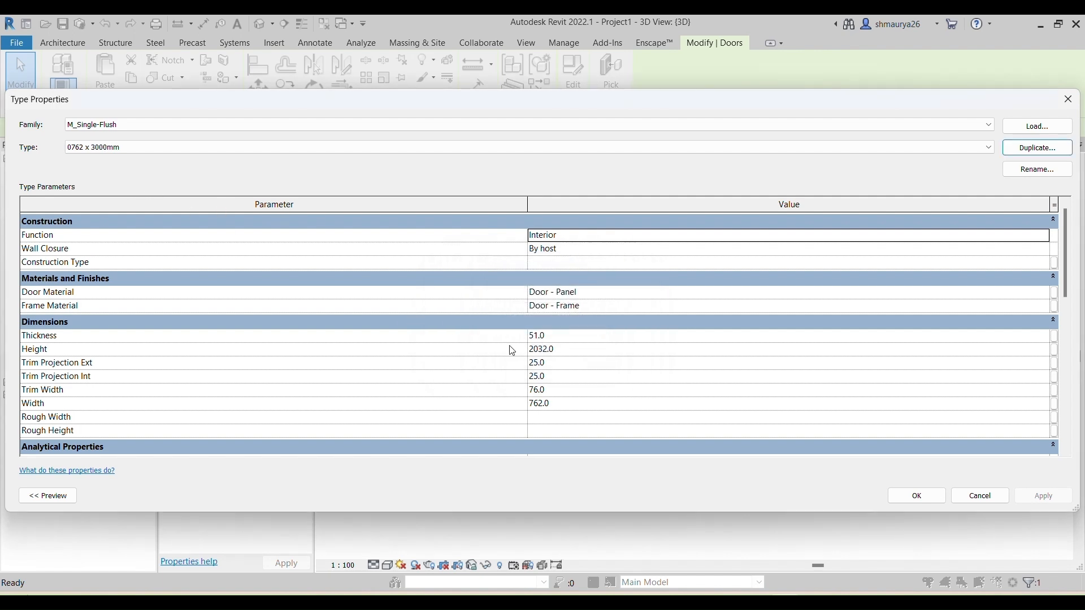
Set the Height of the 0762 x 3000mm door type to 3000 and apply it to the door.
left_click(558, 352)
double_click(558, 351)
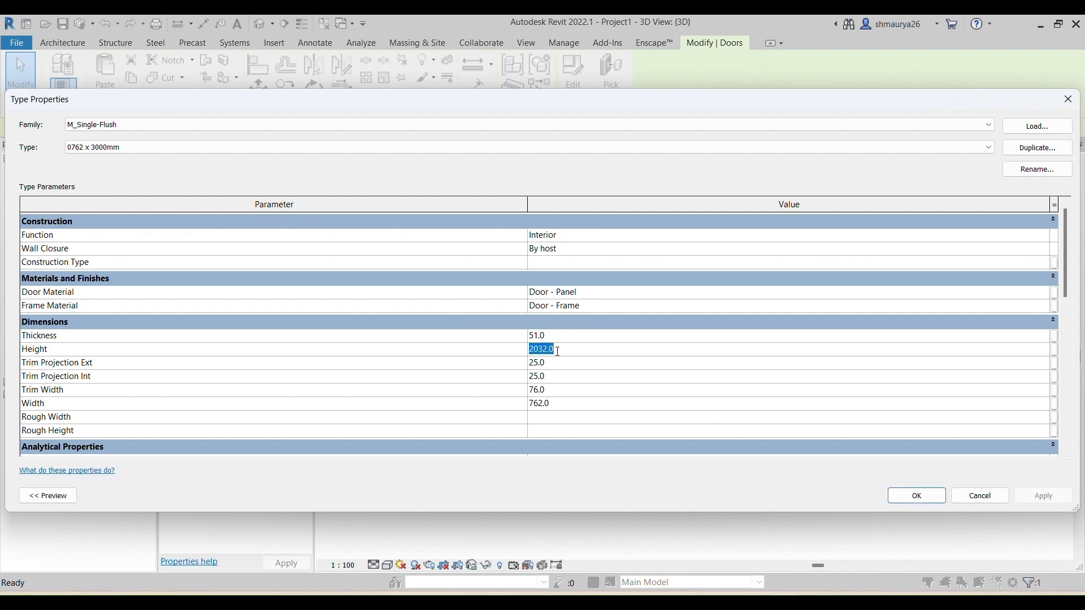
type("3000")
left_click(916, 496)
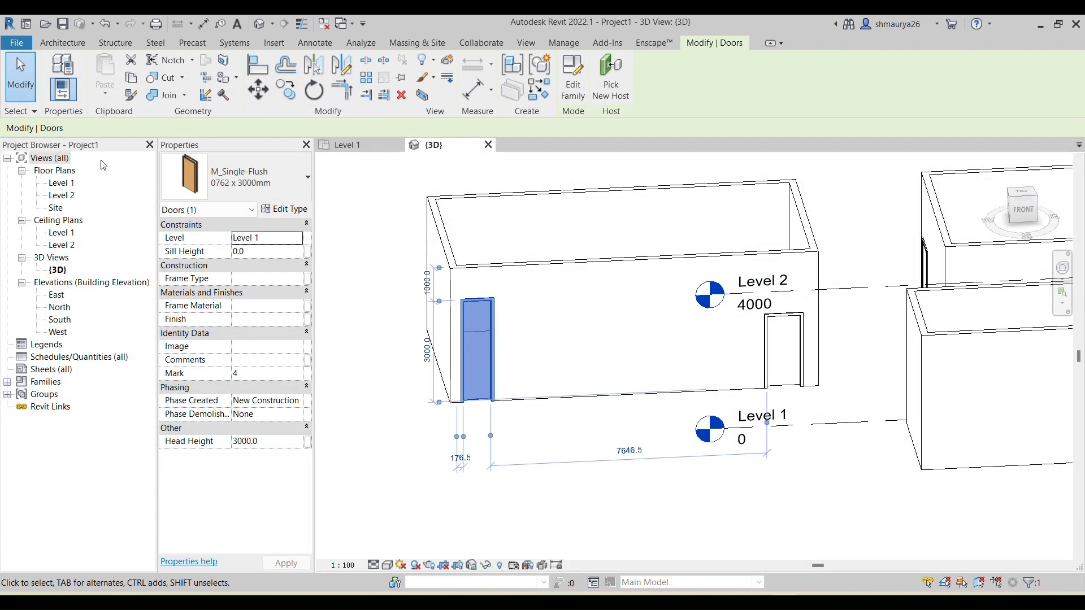
Place a 0762 x 3000mm M_Single-Flush door in the first room's front wall, about 2600 mm from the southwest door.
left_click(54, 45)
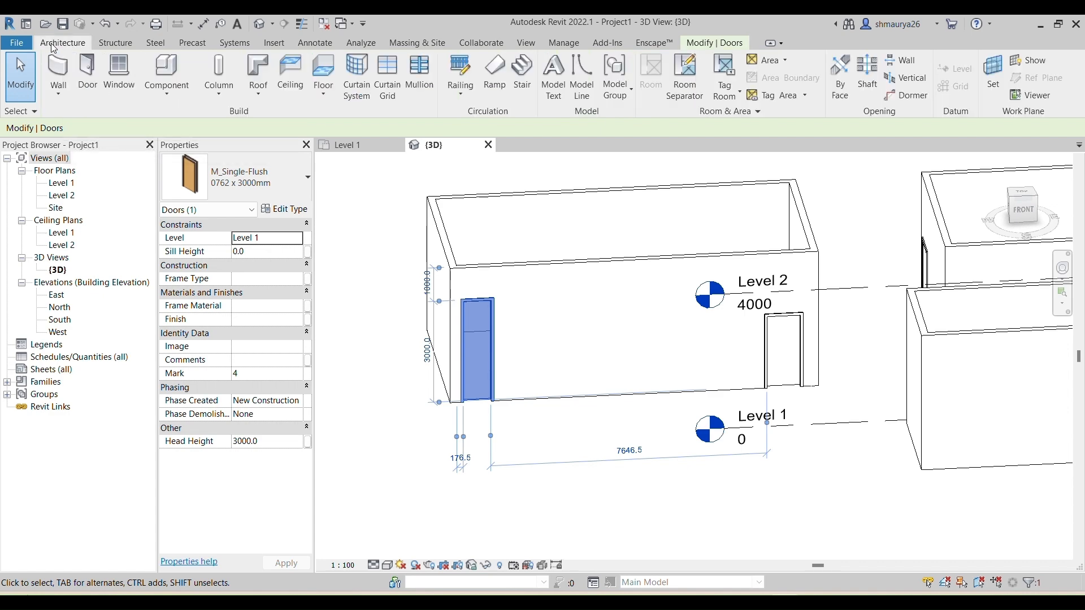
left_click(85, 67)
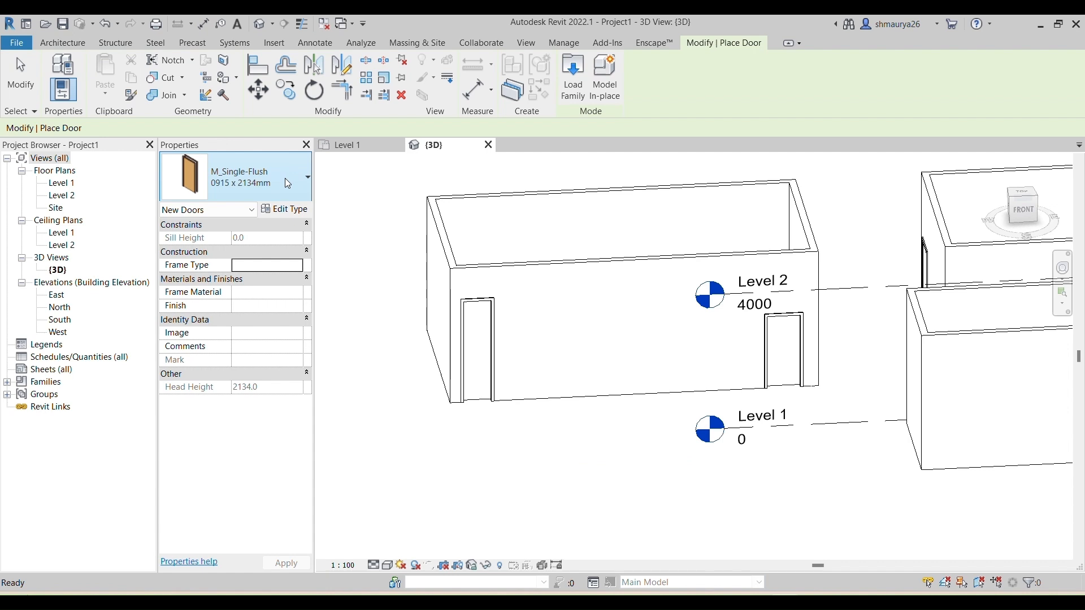
left_click(308, 178)
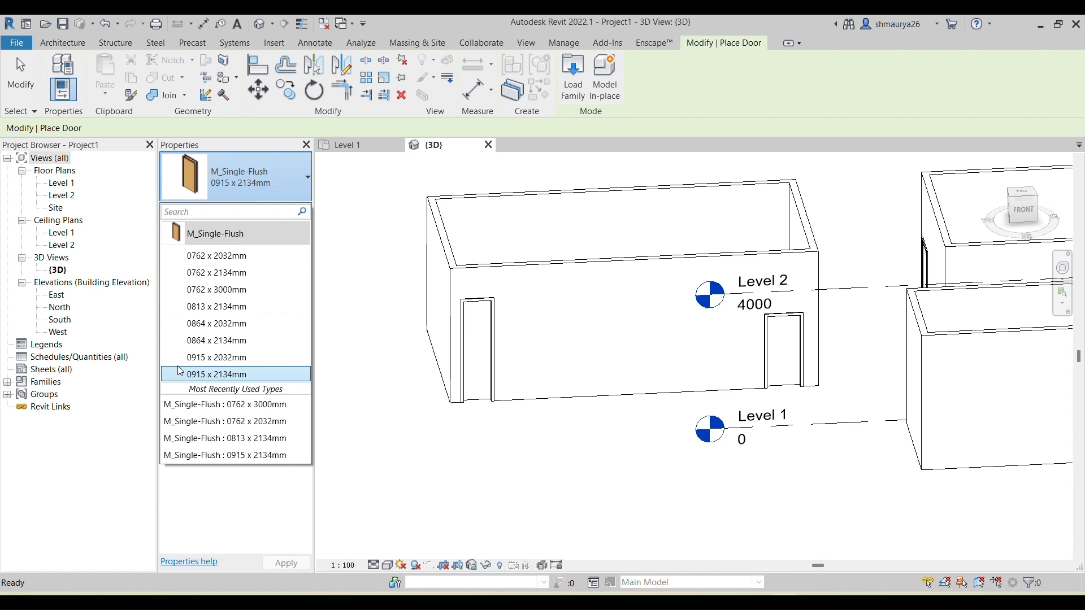
left_click(216, 289)
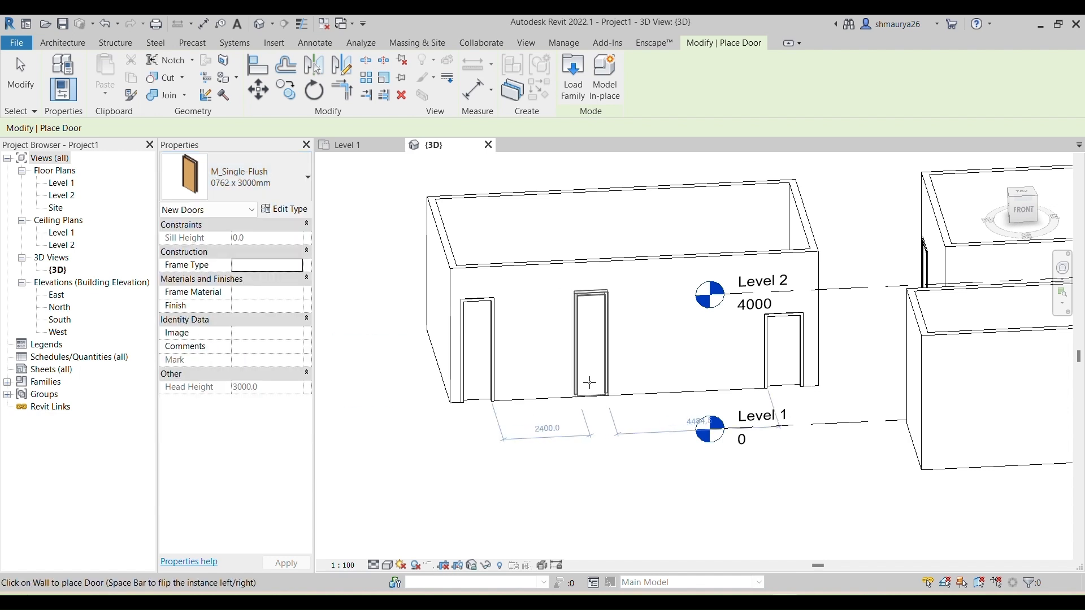
left_click(598, 385)
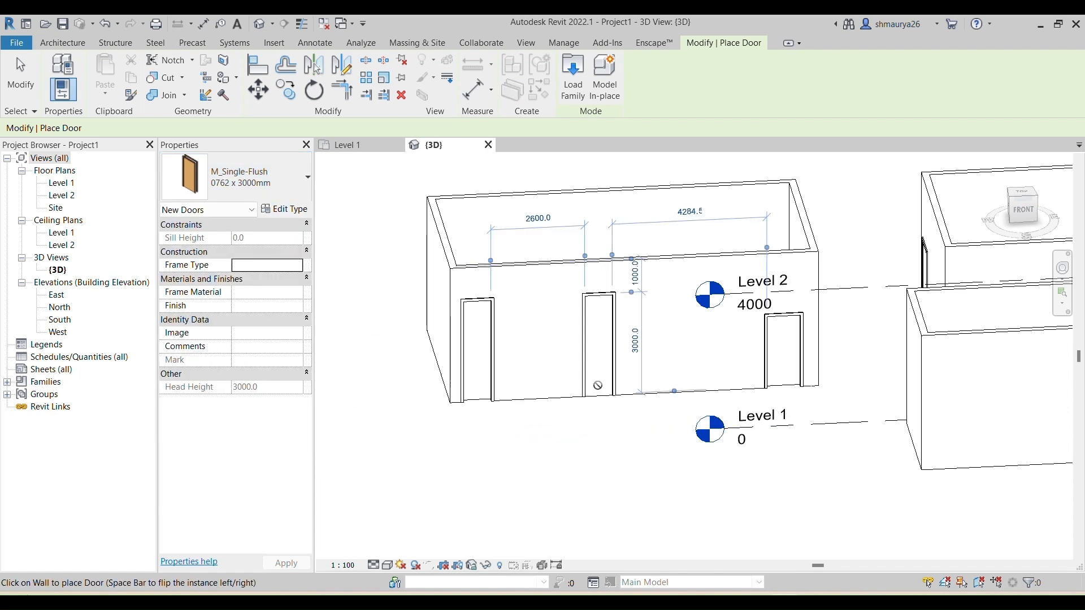
left_click(537, 361)
key("Escape")
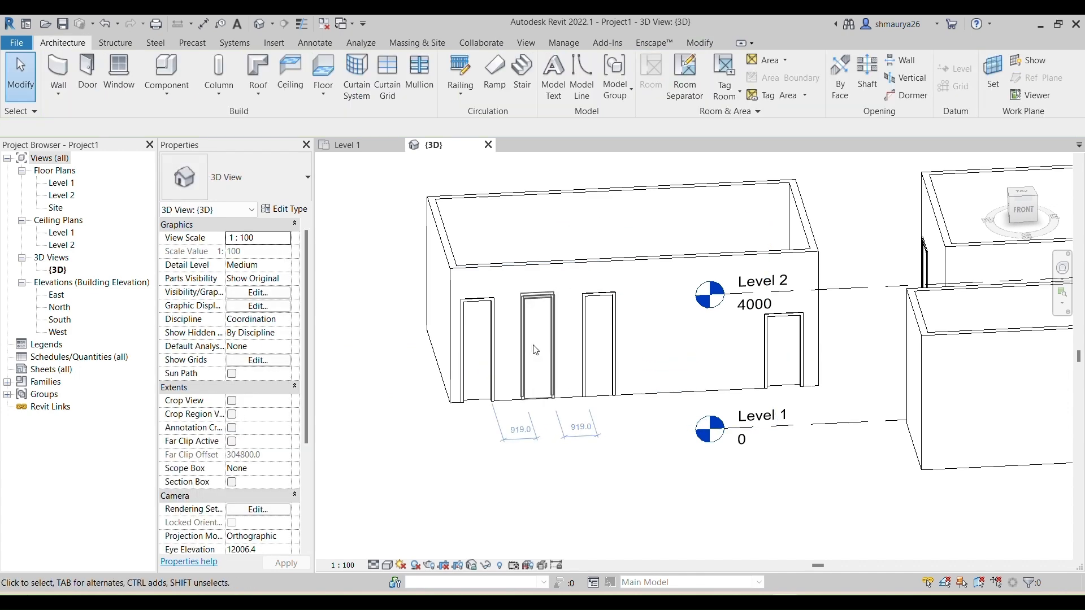
key("ctrl+z")
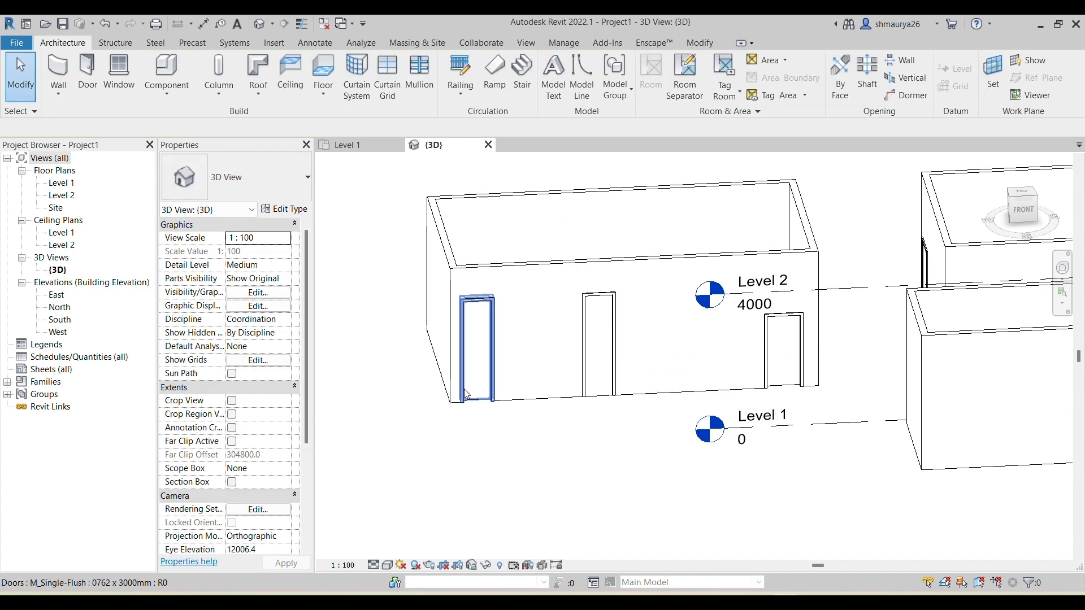
Set the 3D view's visual style to Shaded with the first room's front doors in close view.
scroll(466, 394, "up", 2)
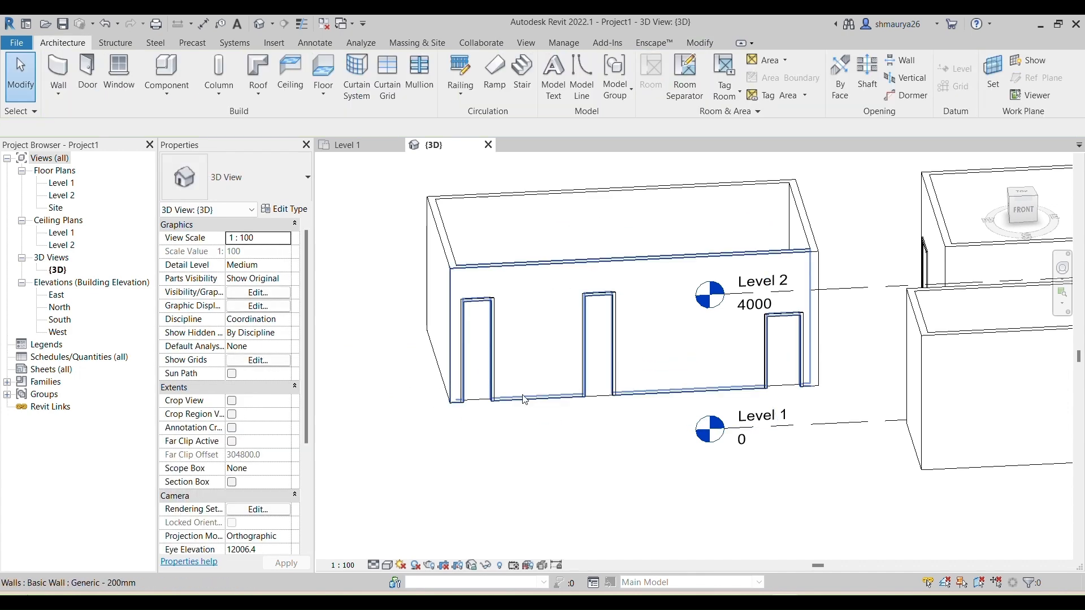
left_click(390, 566)
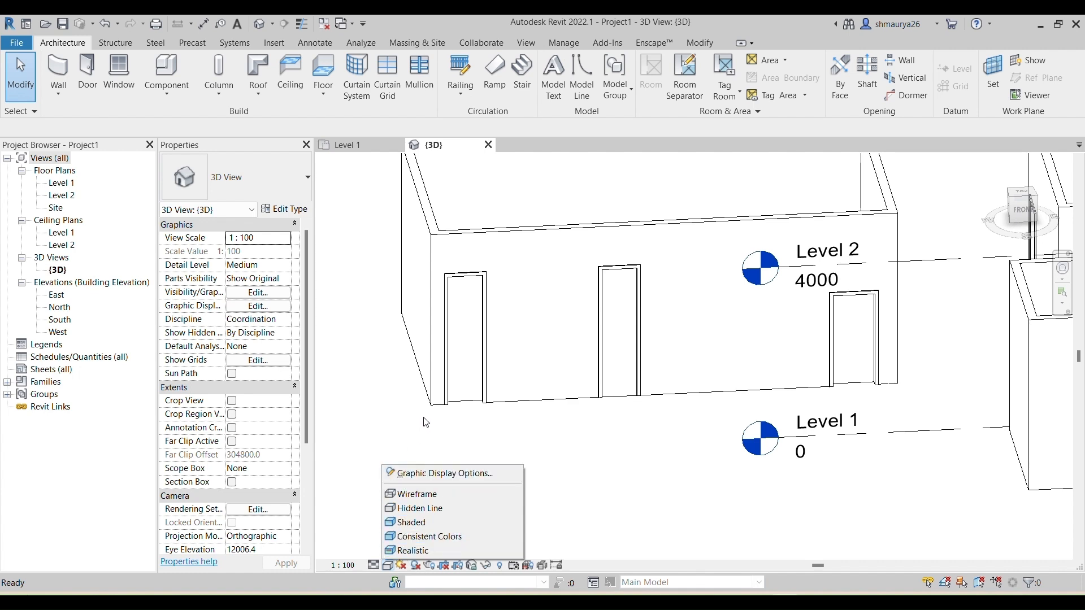
left_click(410, 525)
scroll(446, 351, "up", 2)
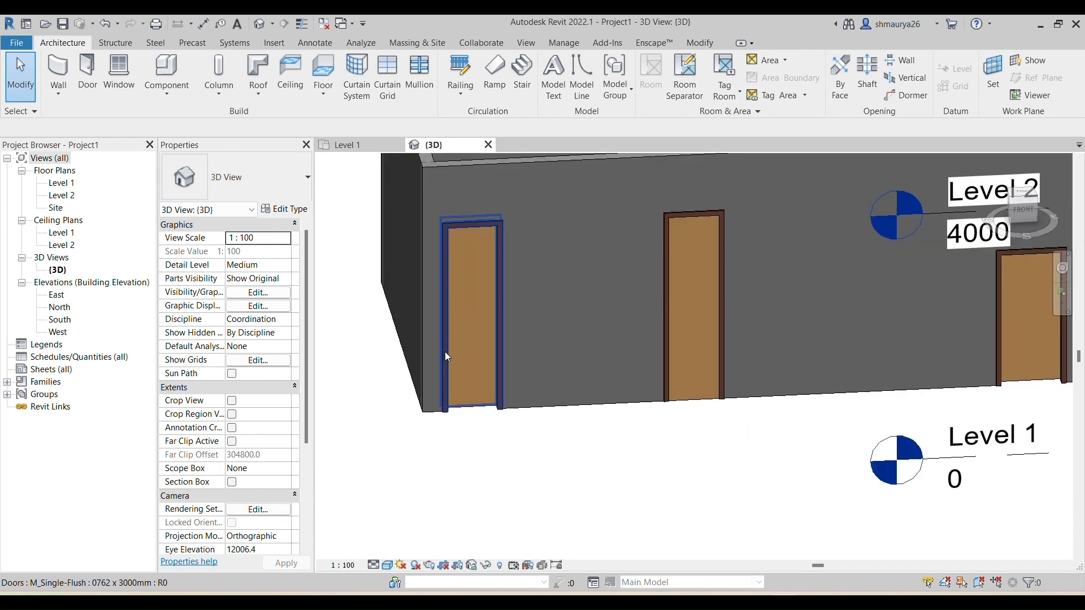
Flip the swing side of the 0762 x 3000mm door at the west end of the first room's front wall.
left_click(446, 351)
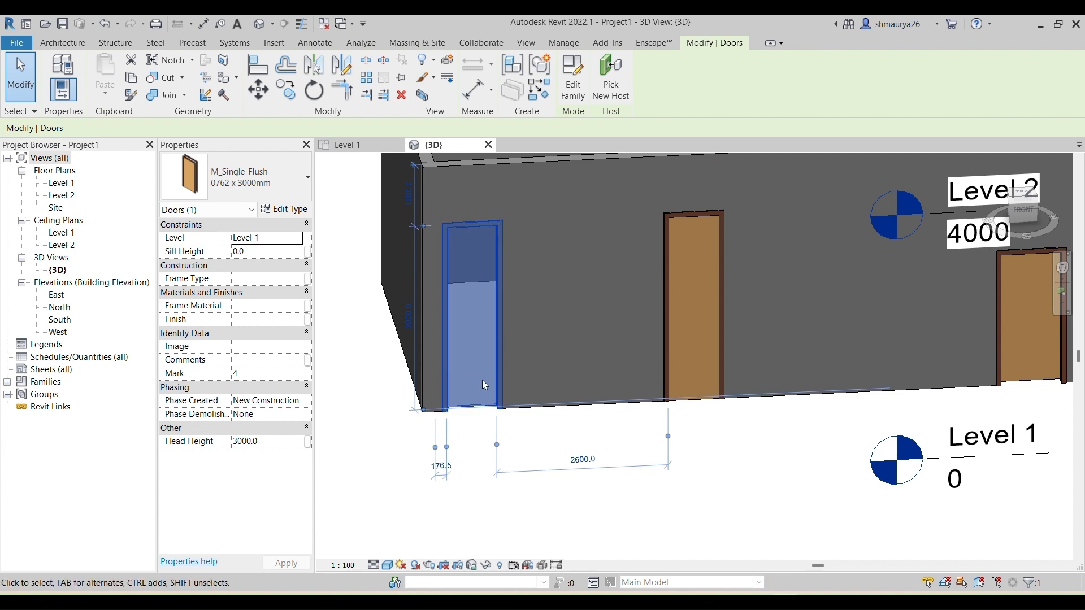
scroll(476, 401, "up", 1)
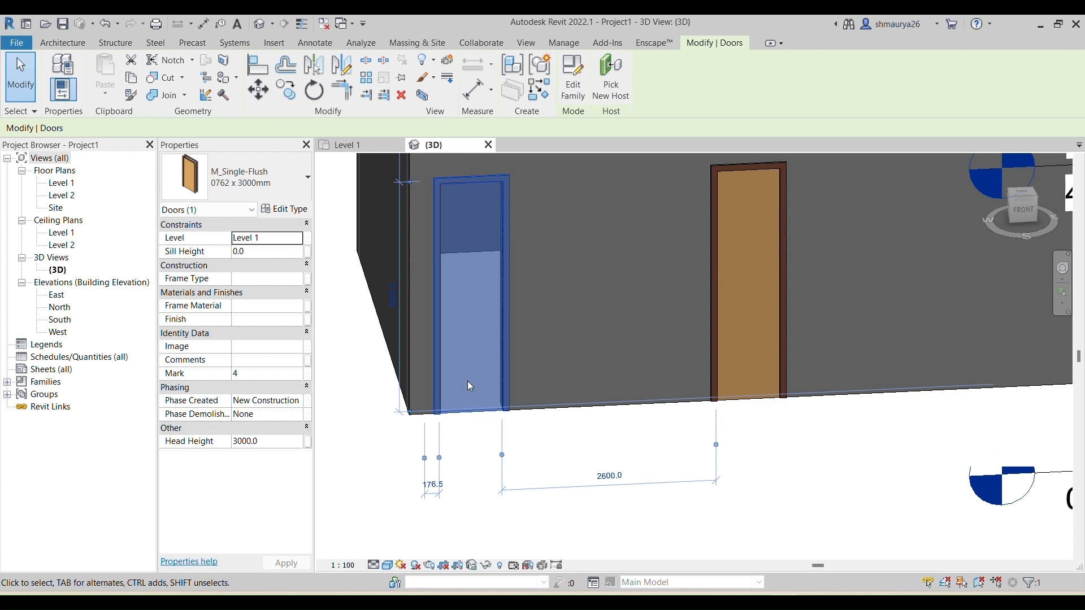
key("space")
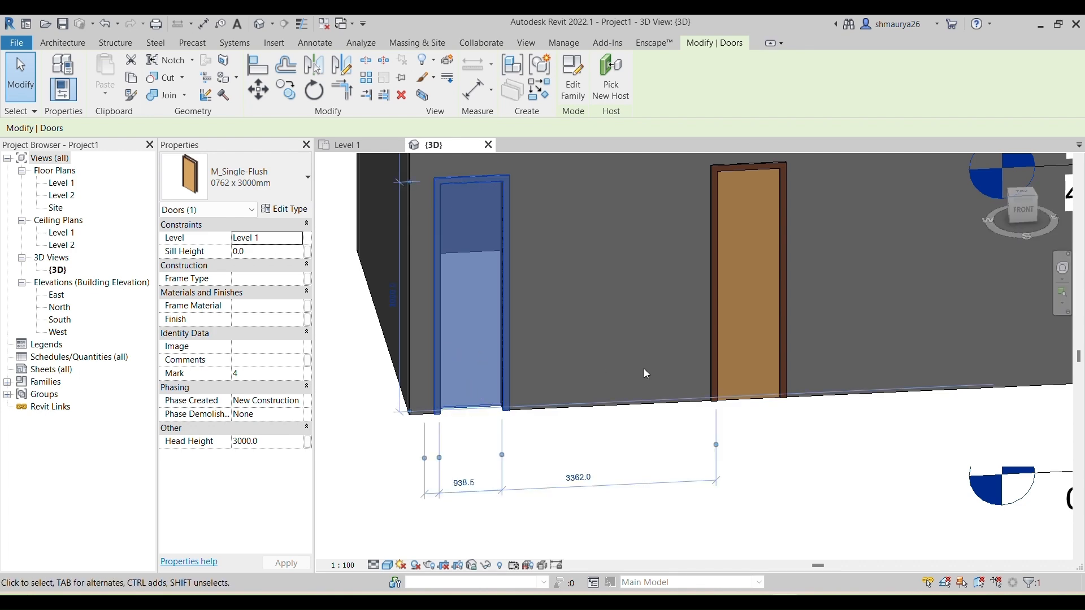
key("Escape")
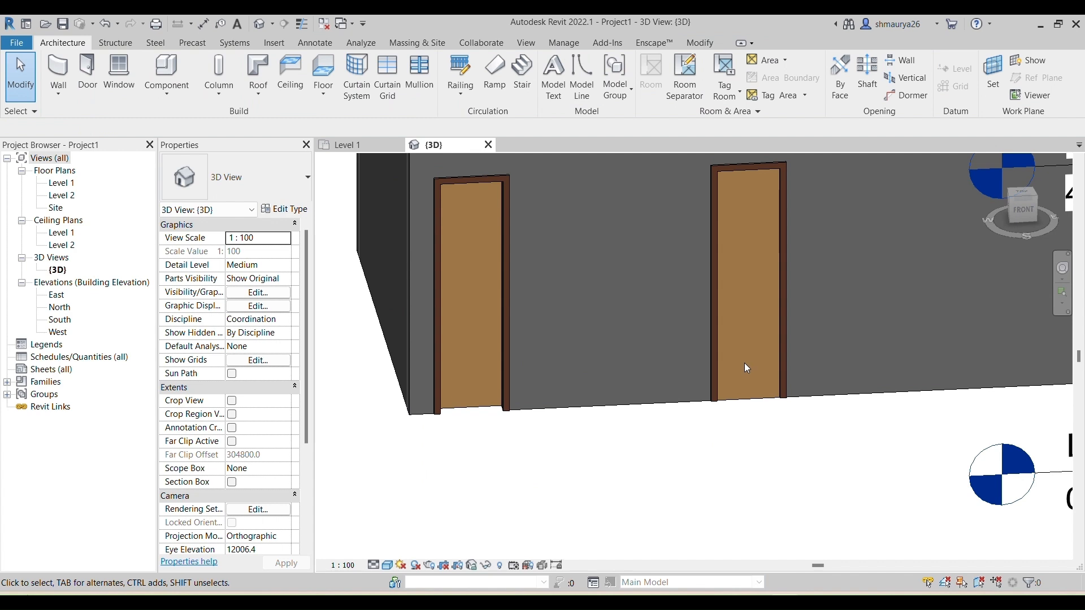
left_click(715, 367)
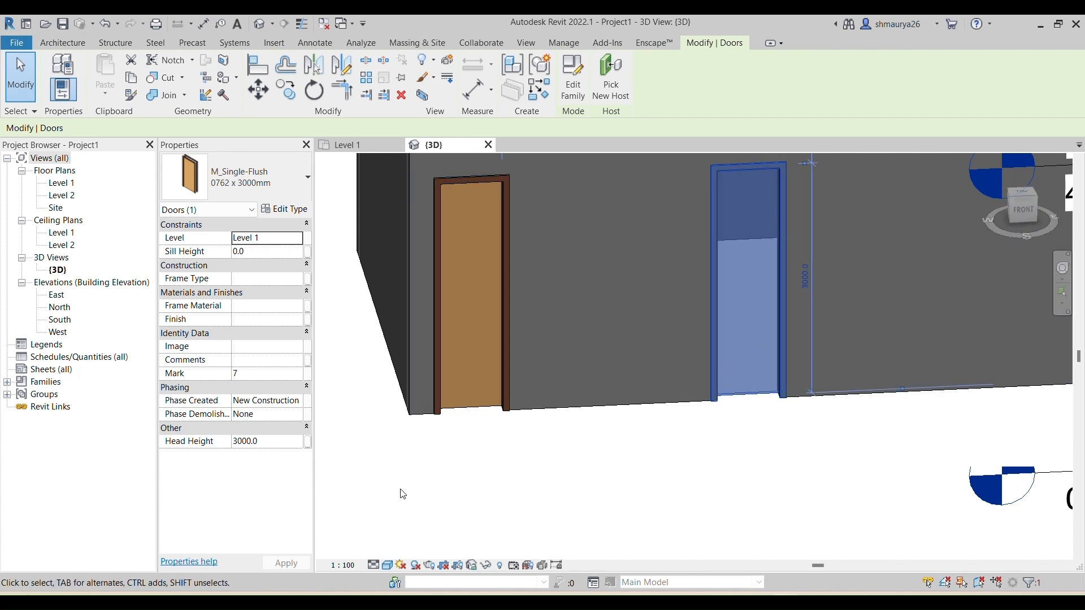
scroll(403, 494, "down", 5)
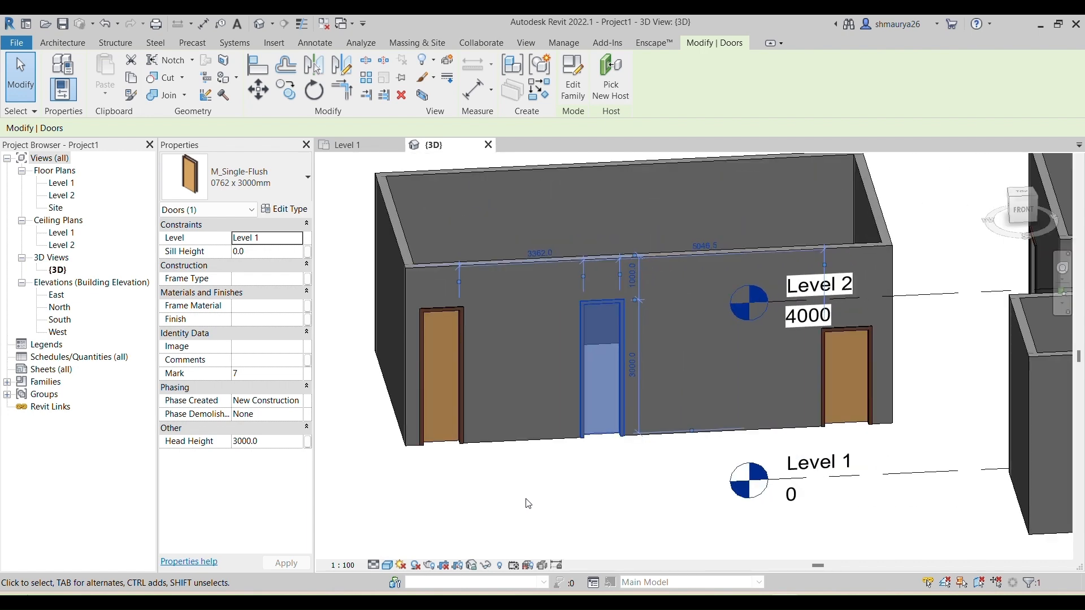
scroll(527, 503, "down", 2)
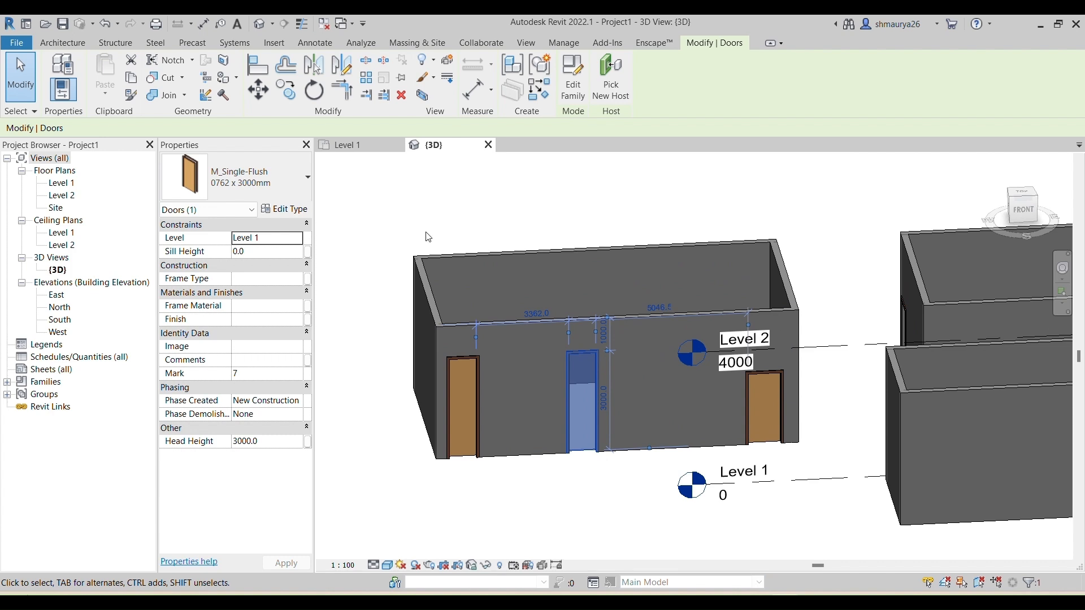
scroll(635, 273, "down", 2)
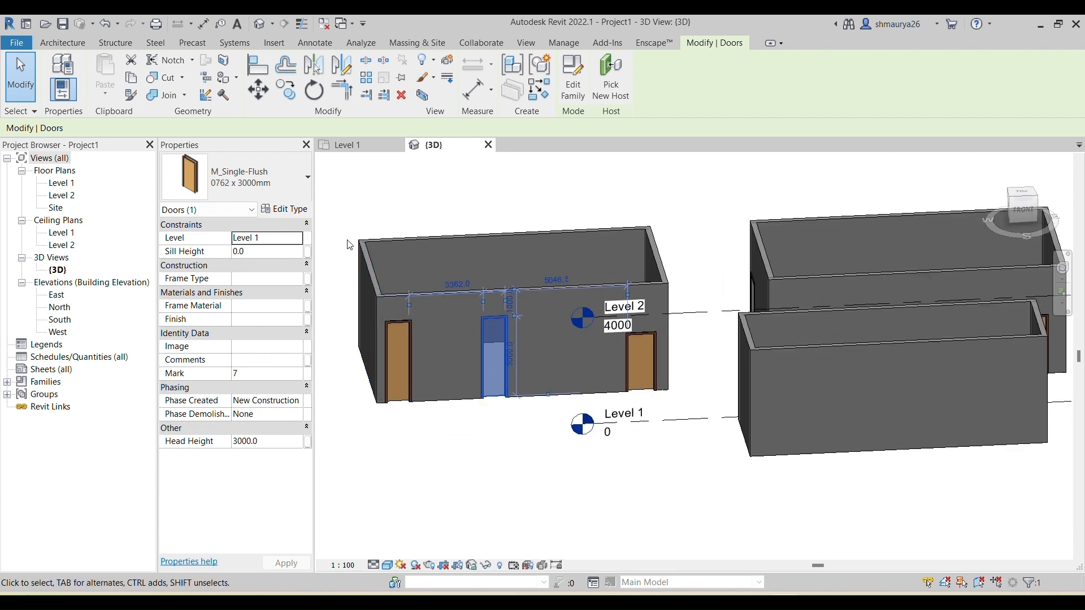
scroll(432, 414, "up", 1)
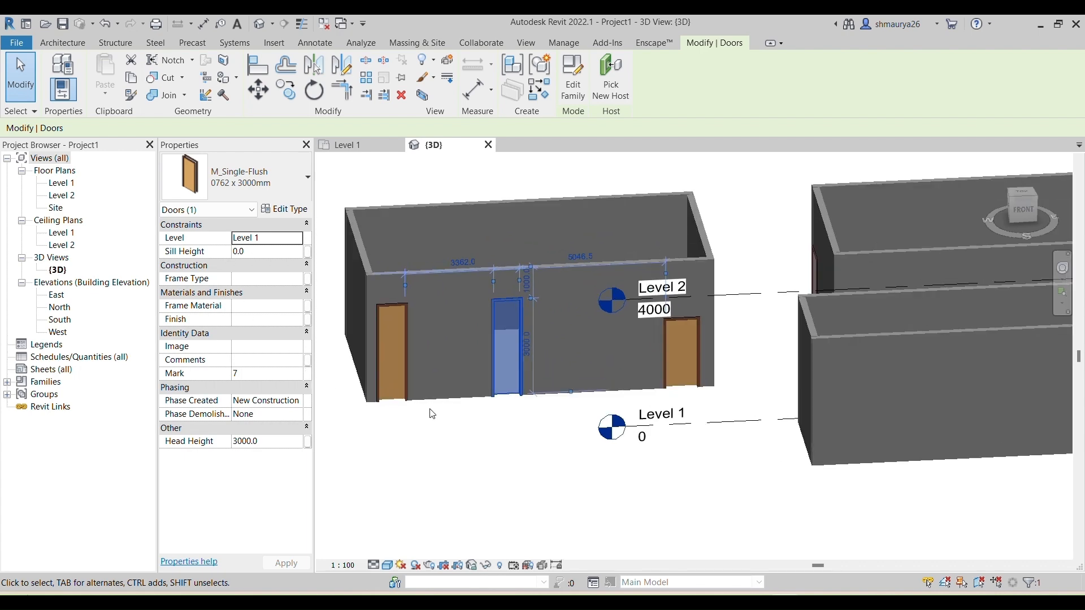
scroll(432, 414, "up", 1)
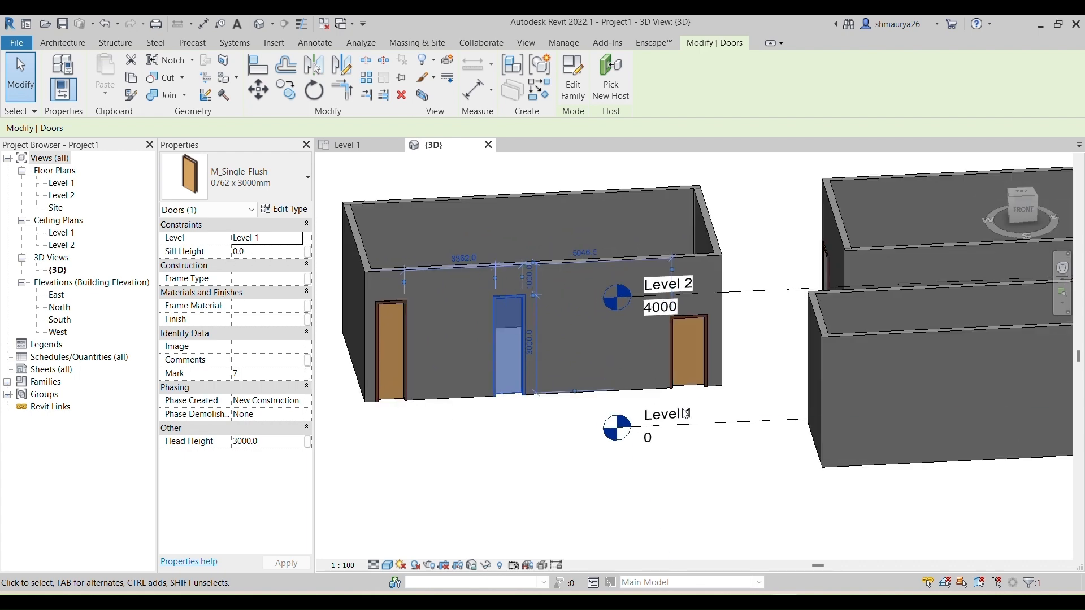
key("Escape")
Try a sill height of 1000 on the 0915 x 2134mm front door, and undo the change.
left_click(673, 341)
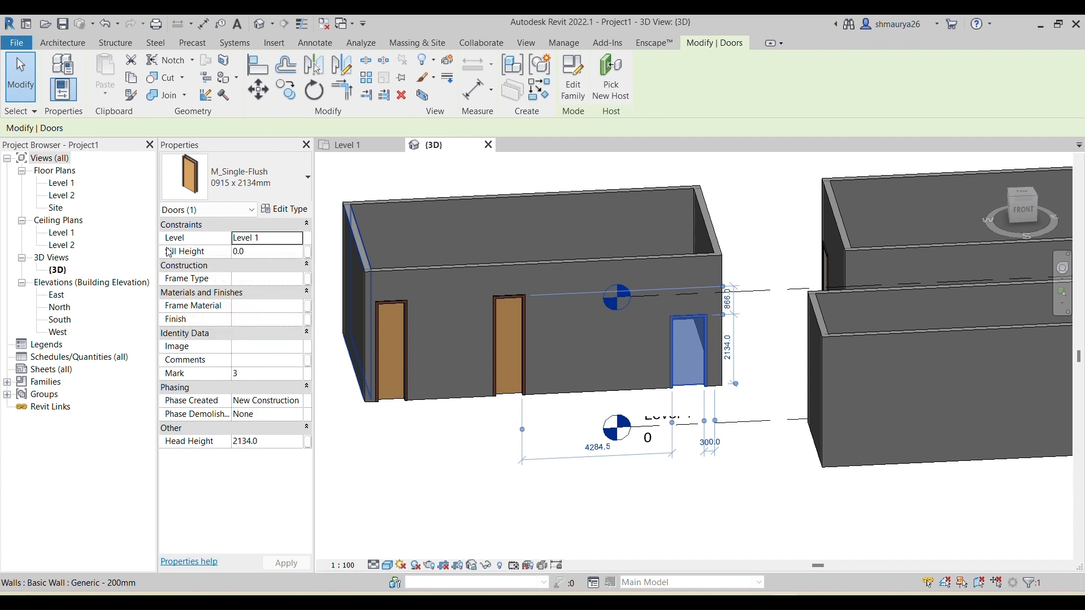
left_click(307, 264)
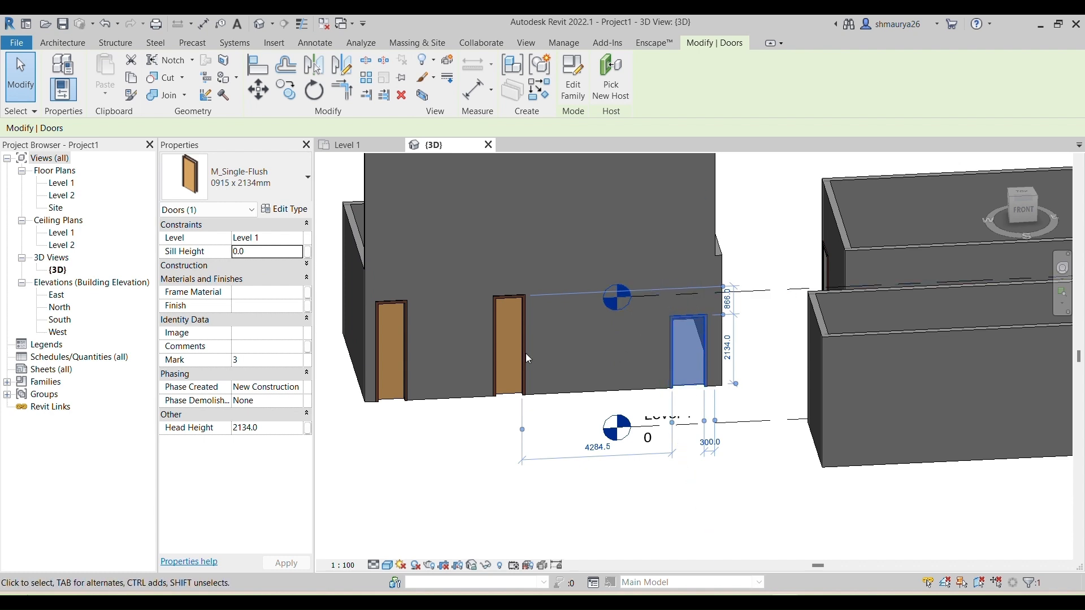
left_click(247, 250)
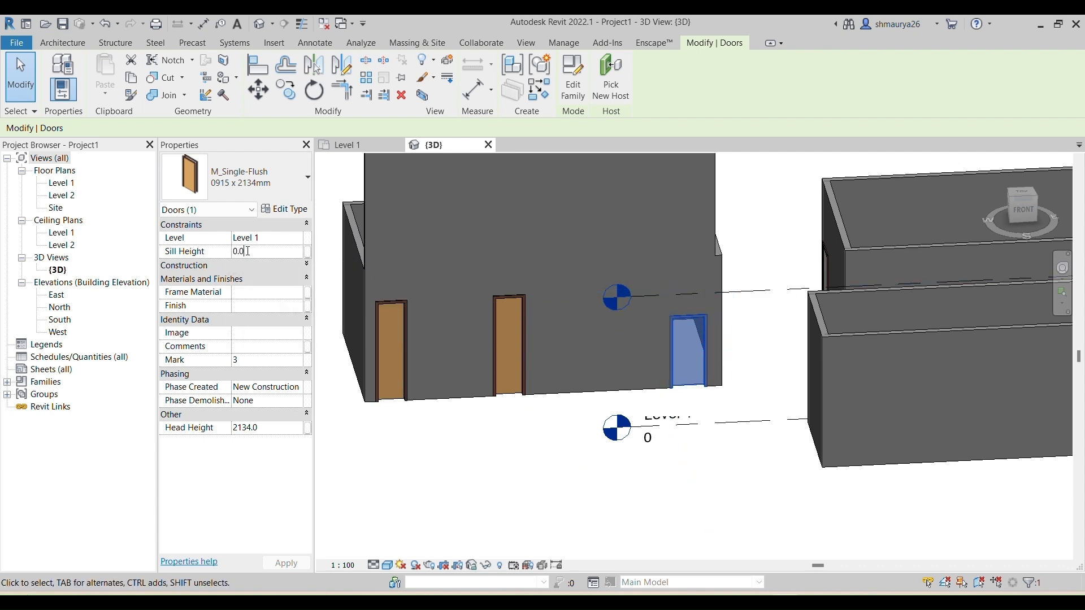
double_click(247, 251)
type("1000")
key("Return")
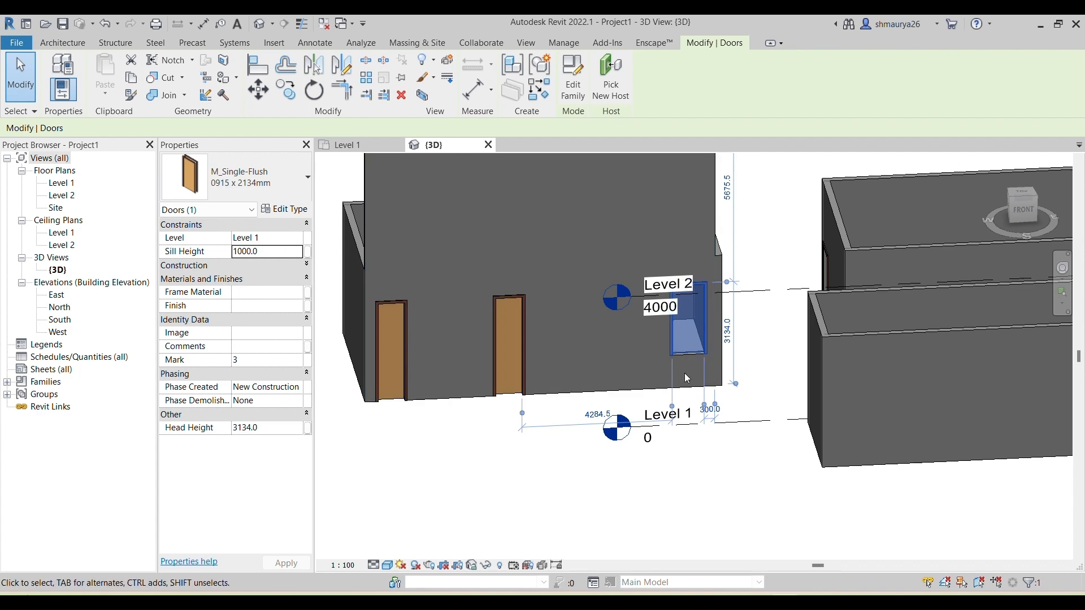
key("Escape")
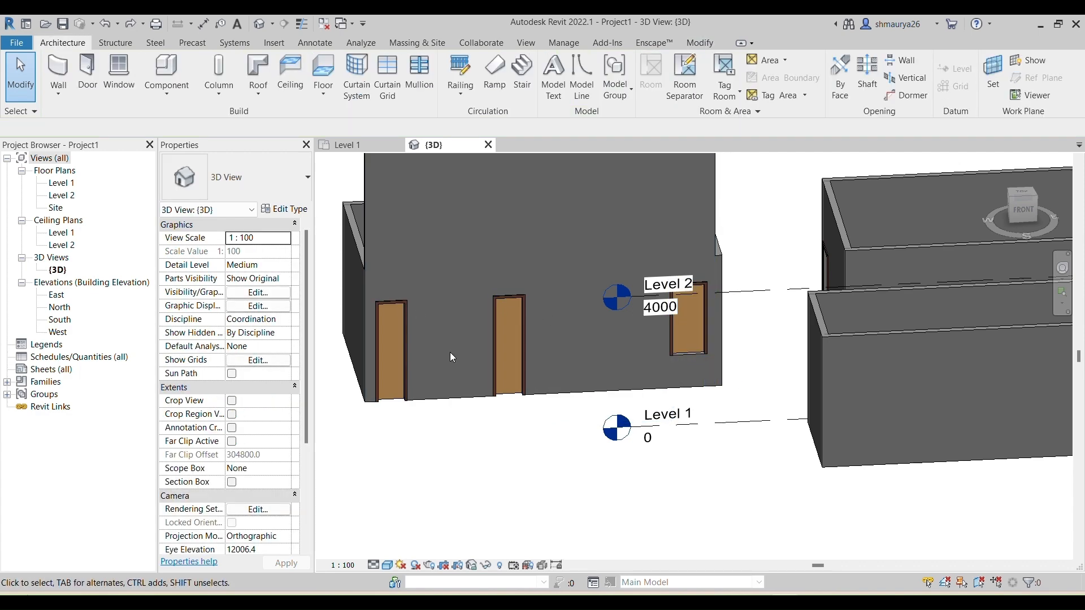
key("ctrl+z")
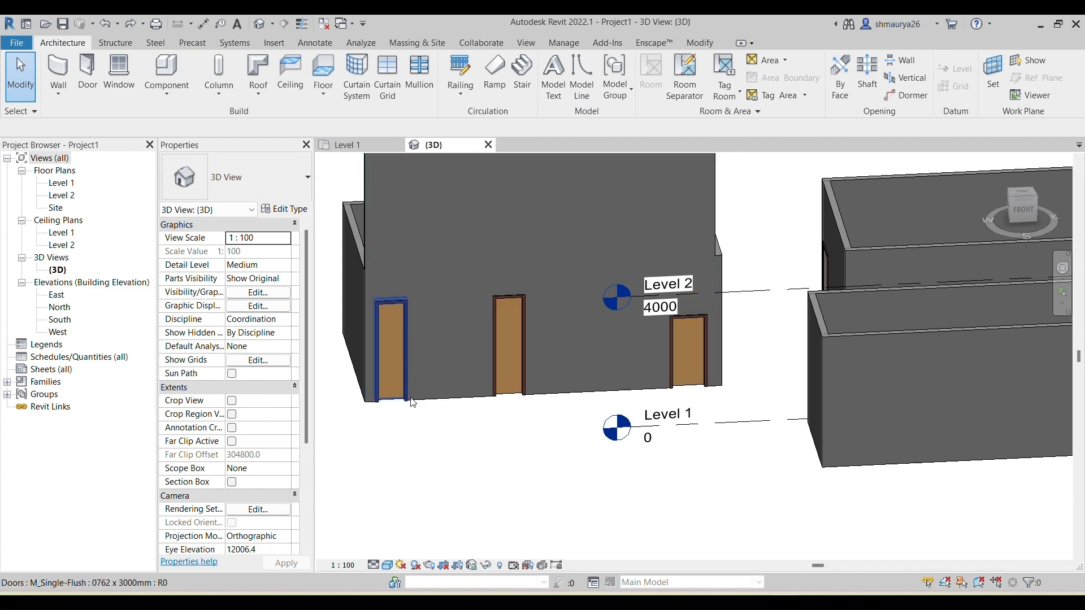
Start placing a door and browse the family library to load from to UK > Doors > External Doors.
scroll(413, 398, "down", 2)
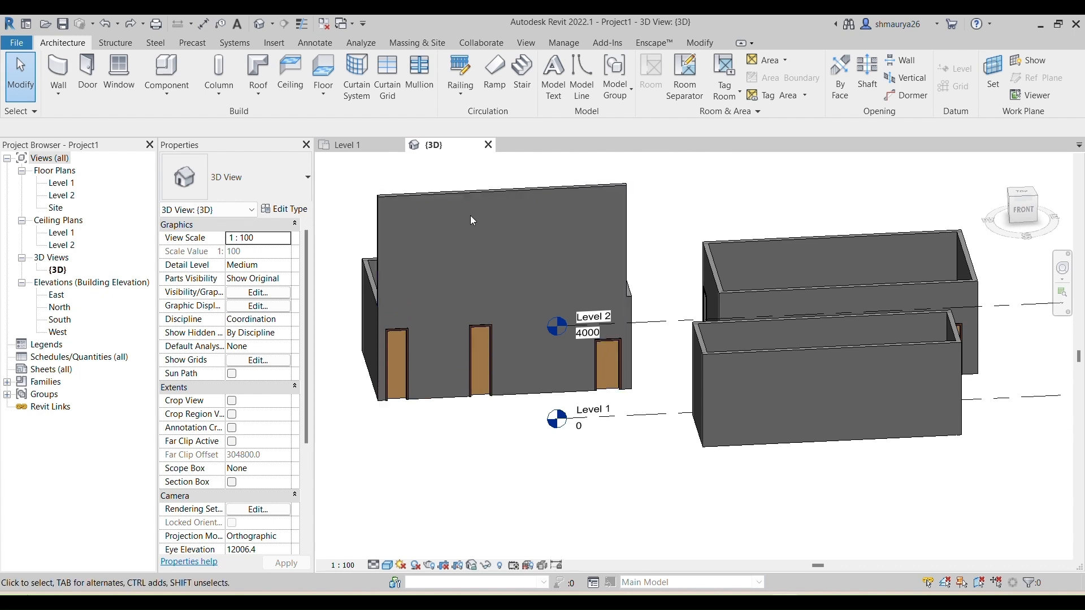
left_click(87, 79)
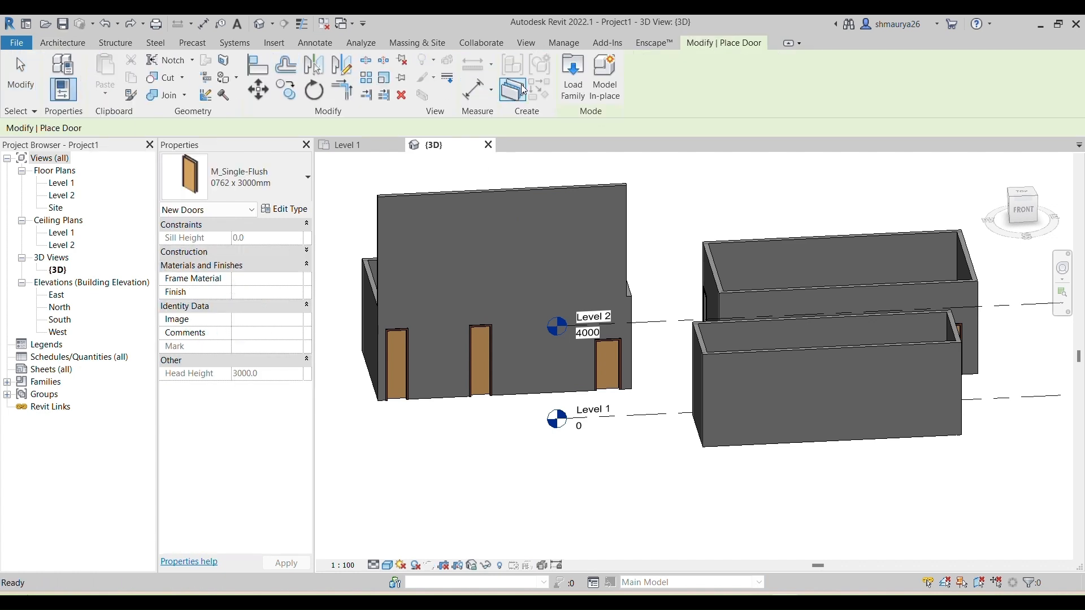
left_click(574, 70)
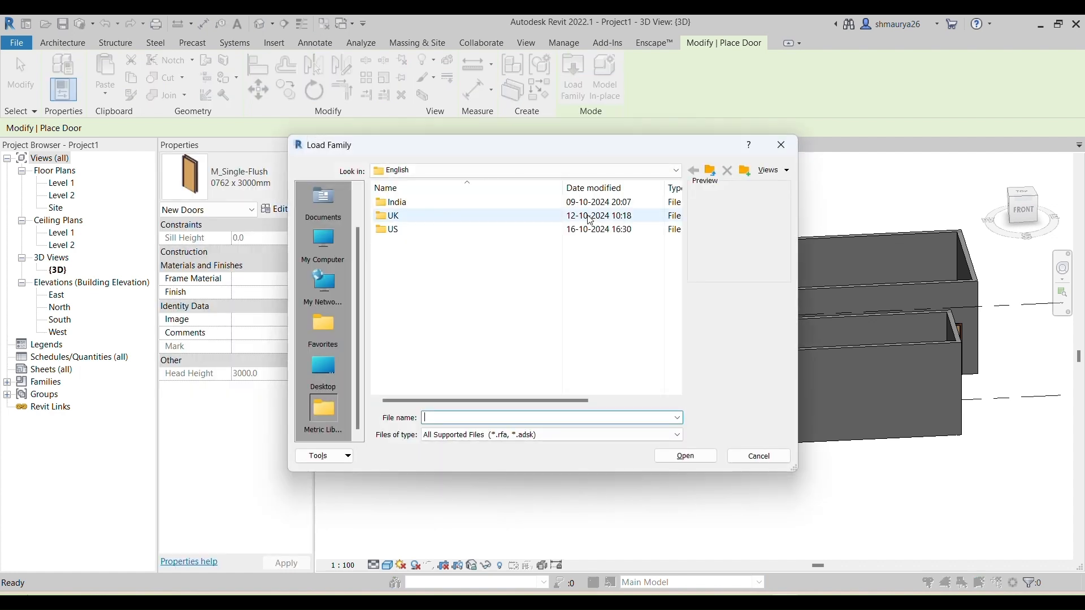
double_click(412, 221)
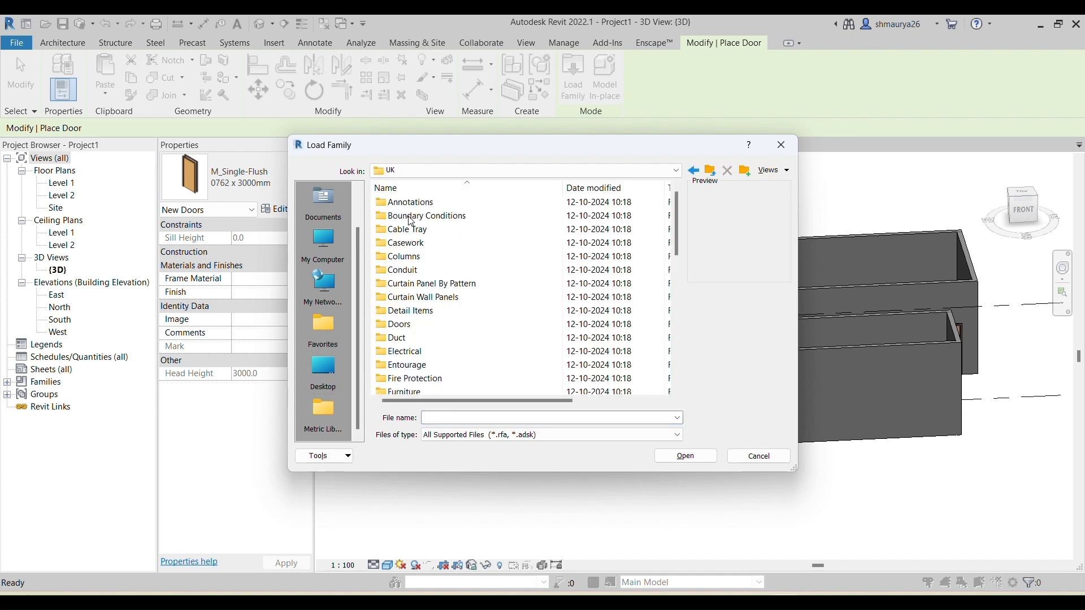
left_click(401, 243)
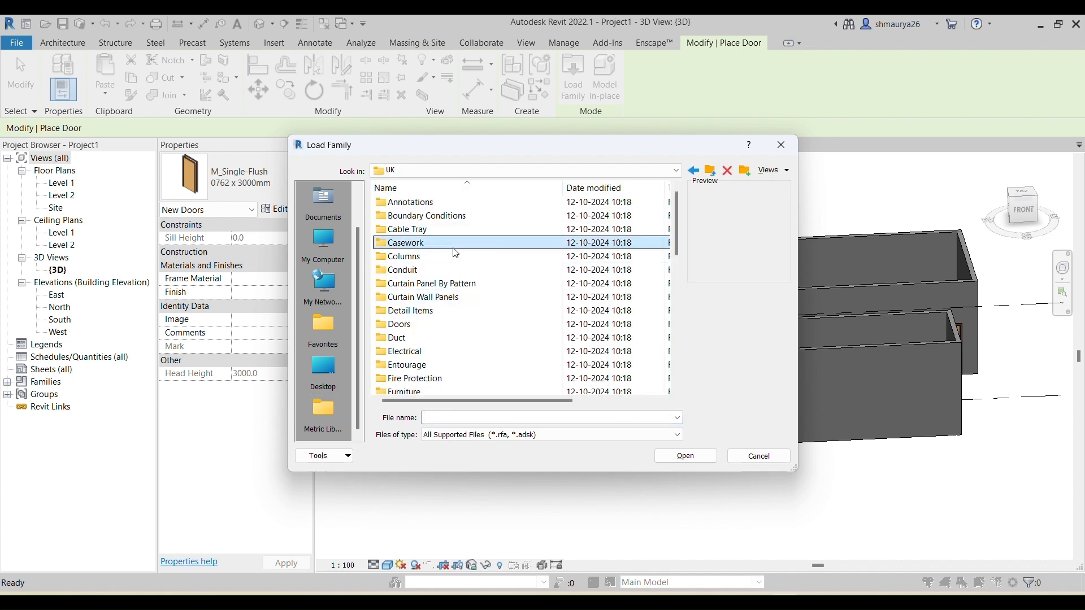
scroll(475, 318, "down", 8)
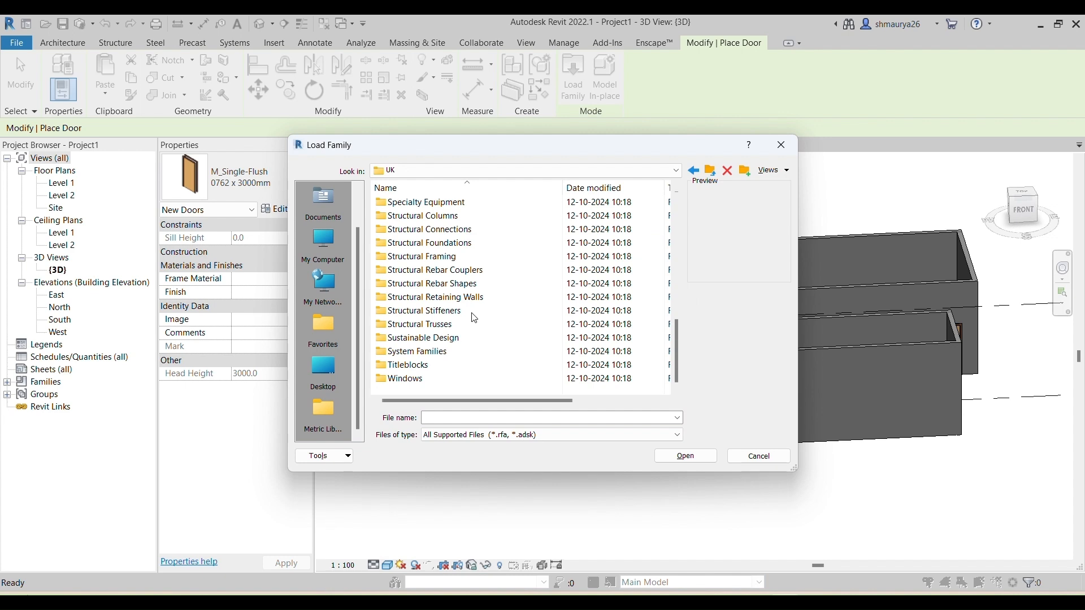
scroll(474, 318, "up", 8)
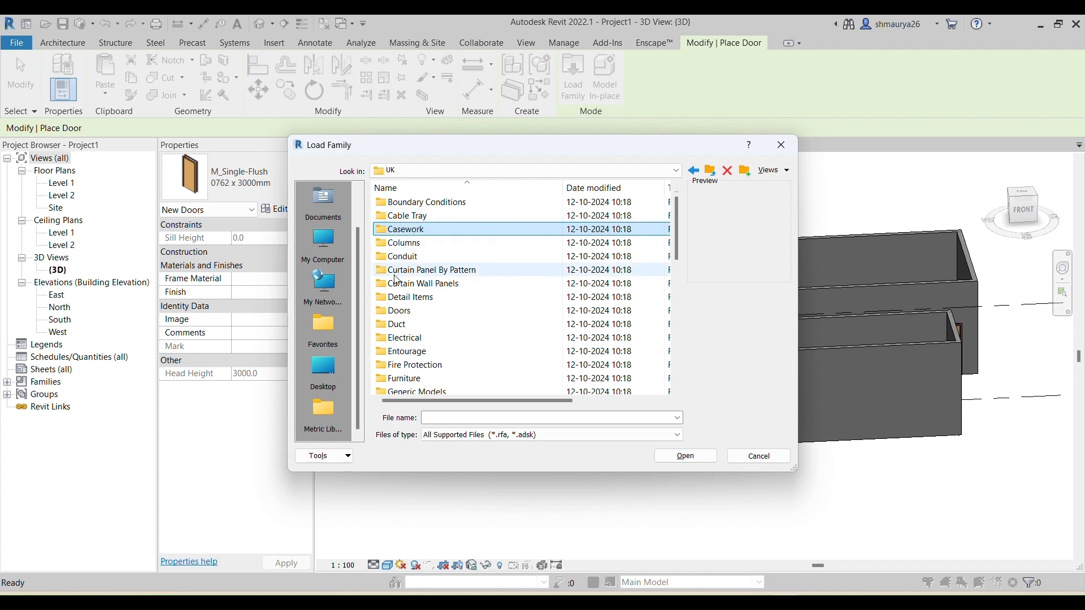
double_click(395, 311)
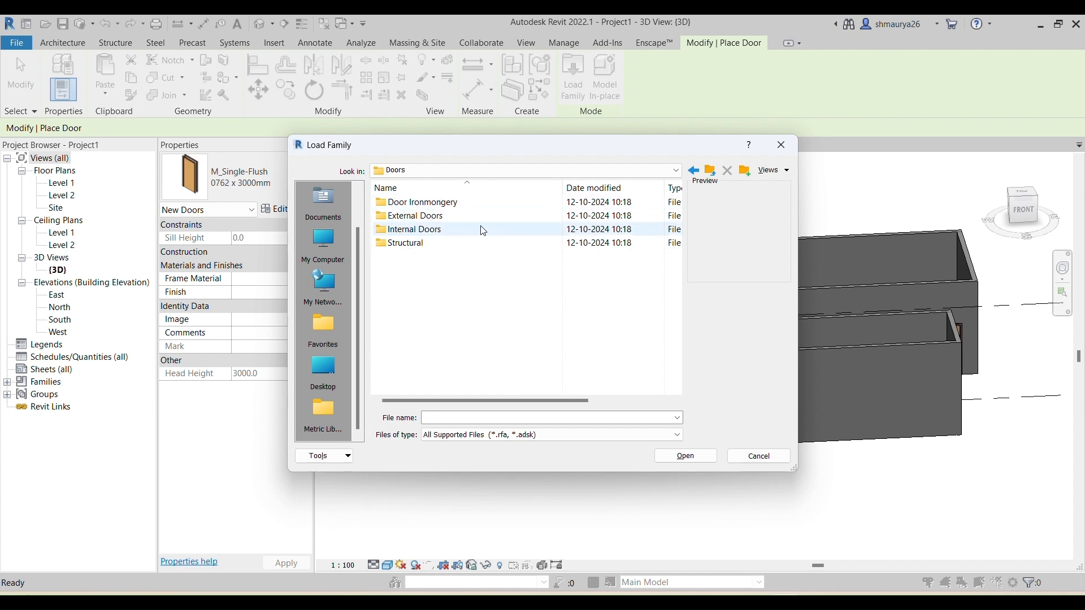
double_click(428, 221)
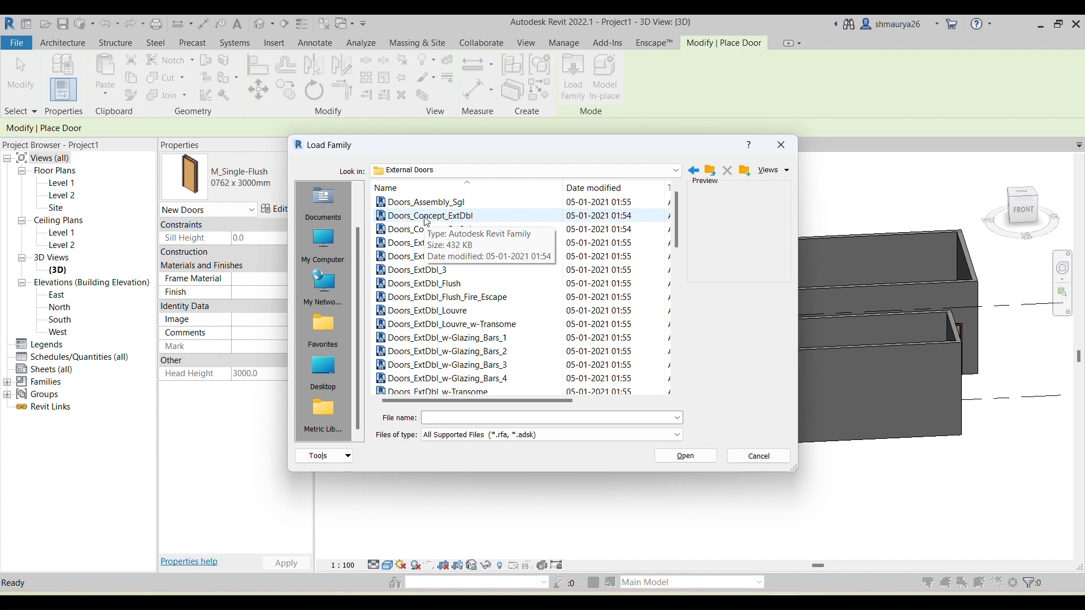
Preview the external double door families and load Doors_ExtDbl_w-Glazing_Bars_1.
left_click(427, 217)
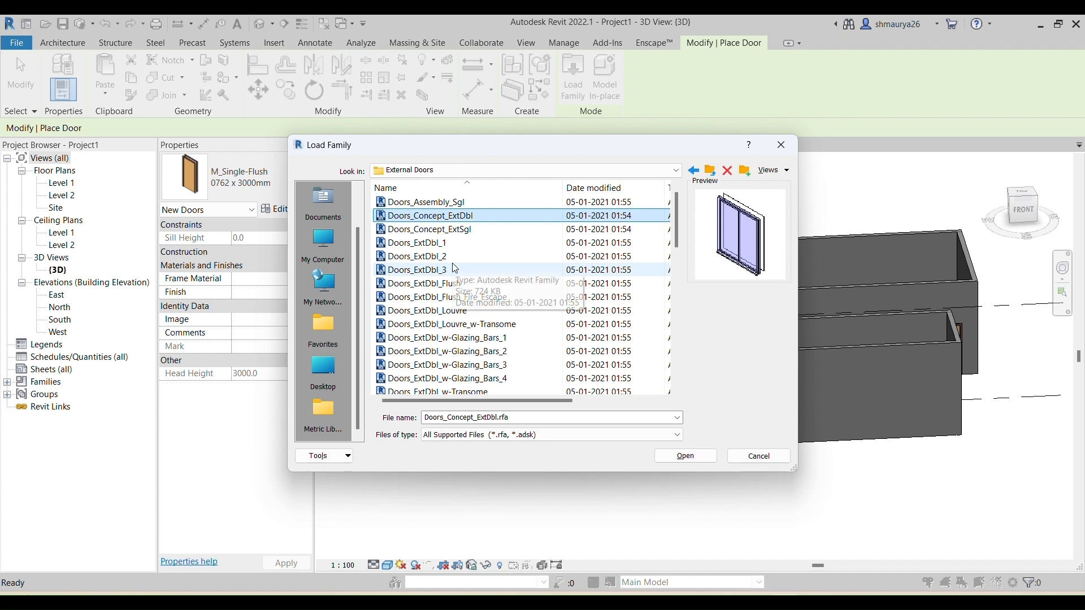
key("Down")
key("Down")
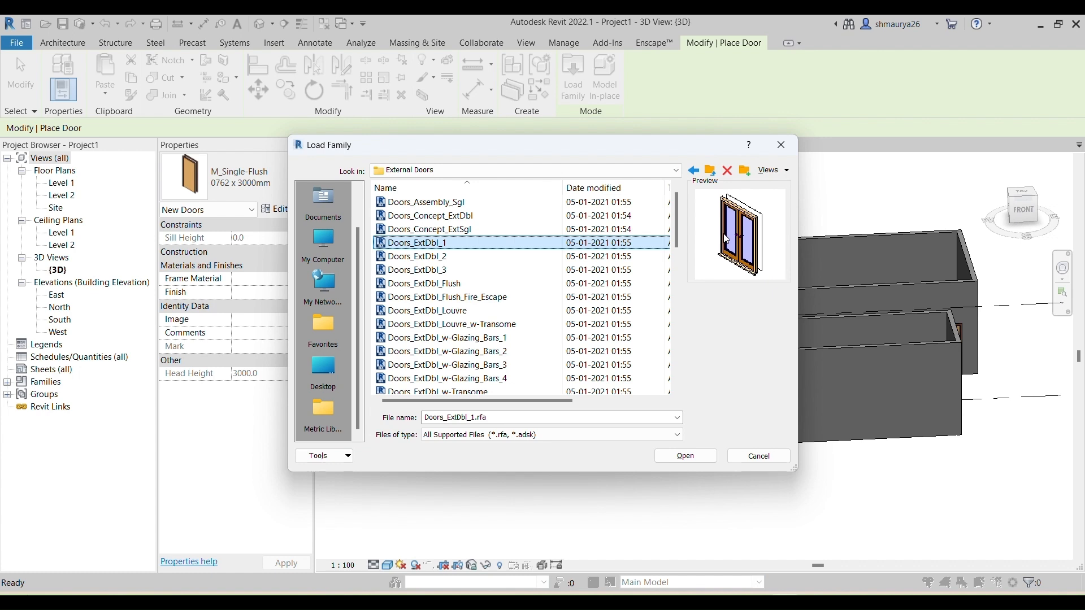
key("Down")
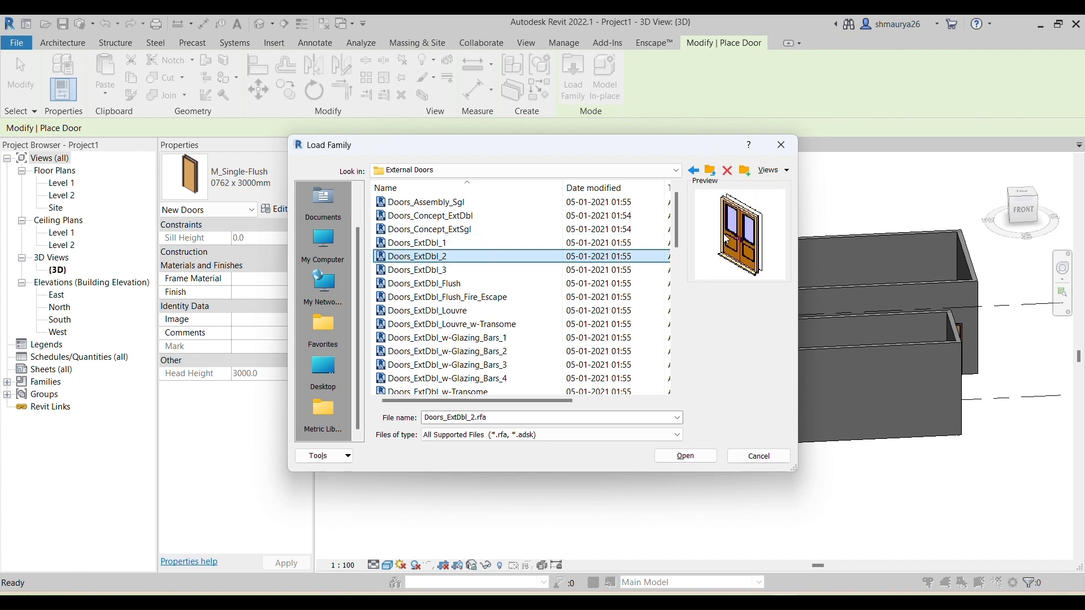
key("Down")
key("Down")
key("Down")
key("Down")
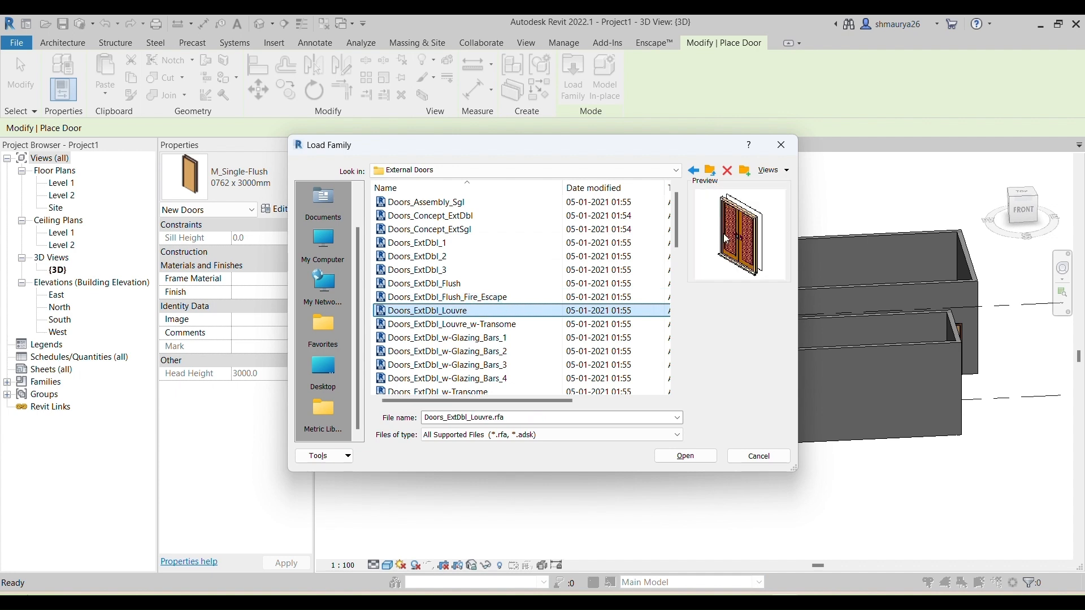
key("Down")
key("Down")
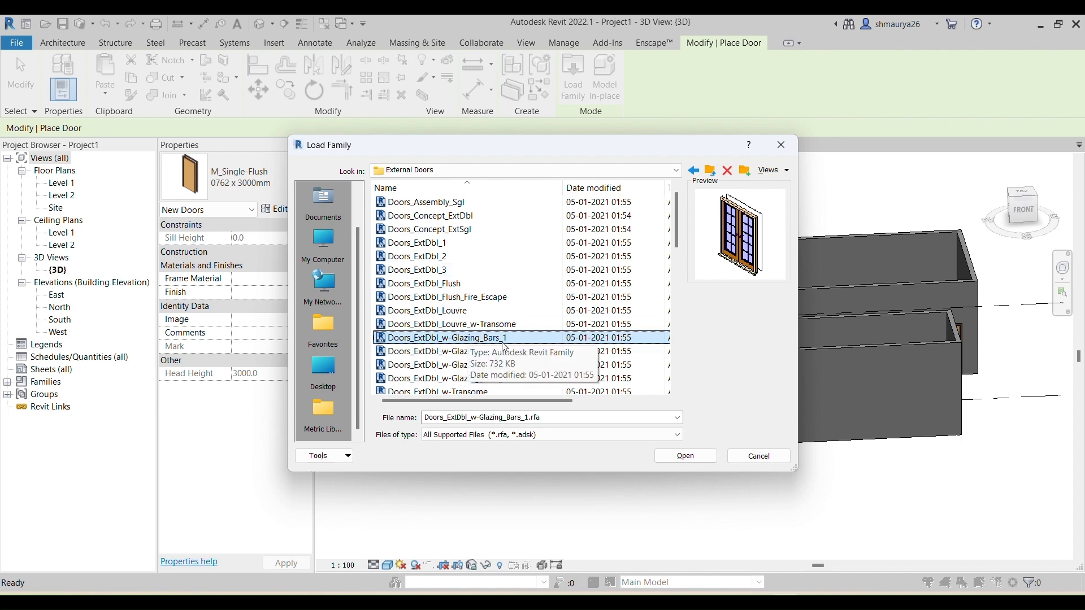
double_click(450, 338)
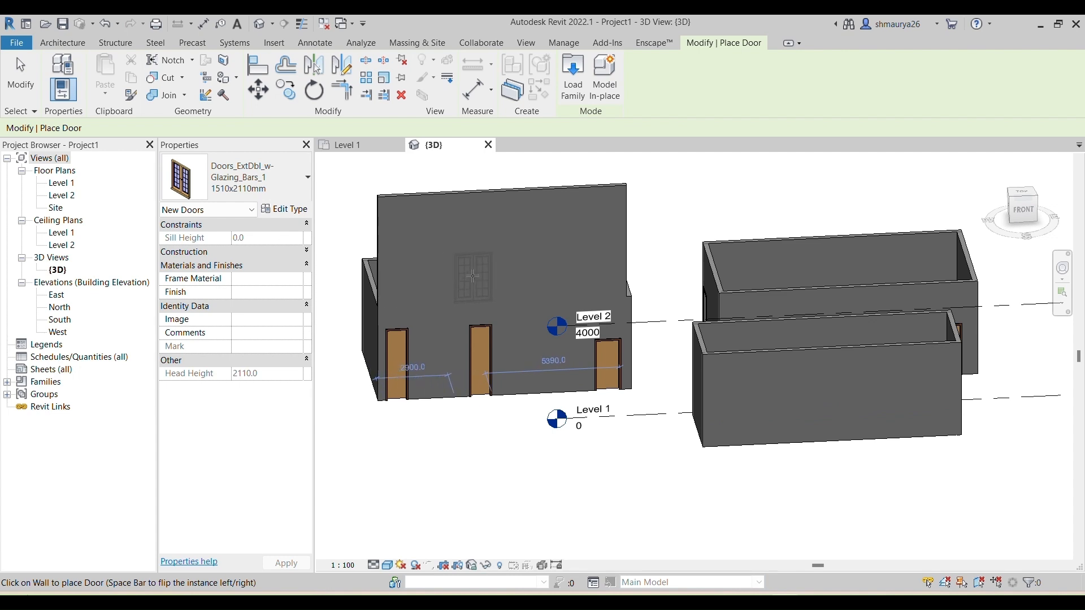
Place two 1510x2110mm glazing-bar double doors in the front wall's upper storey, about 2380 mm apart, the second about 1500 mm from the east end.
left_click(473, 276)
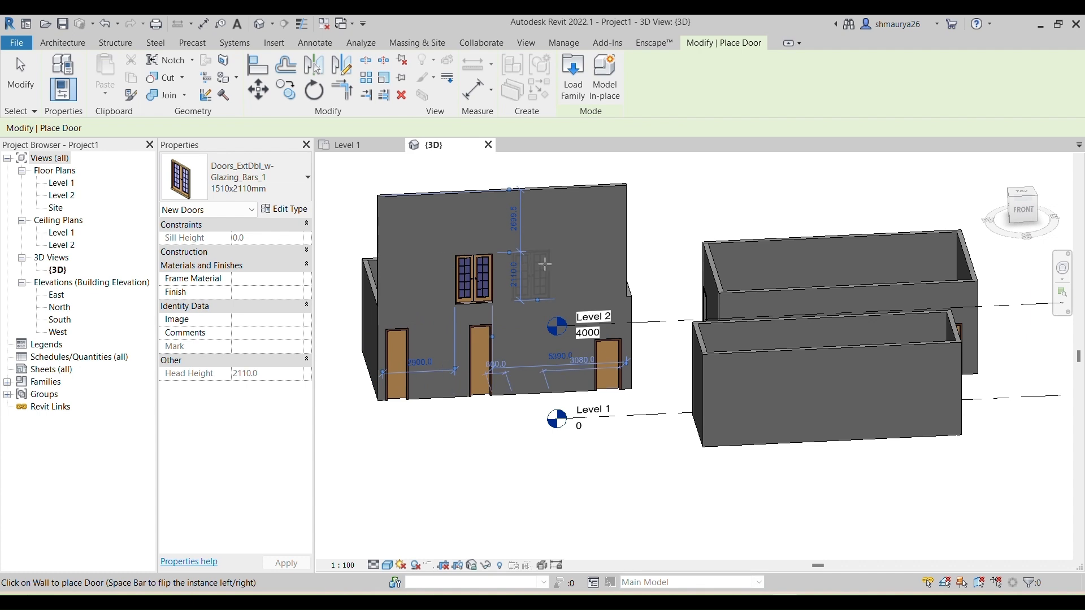
left_click(571, 262)
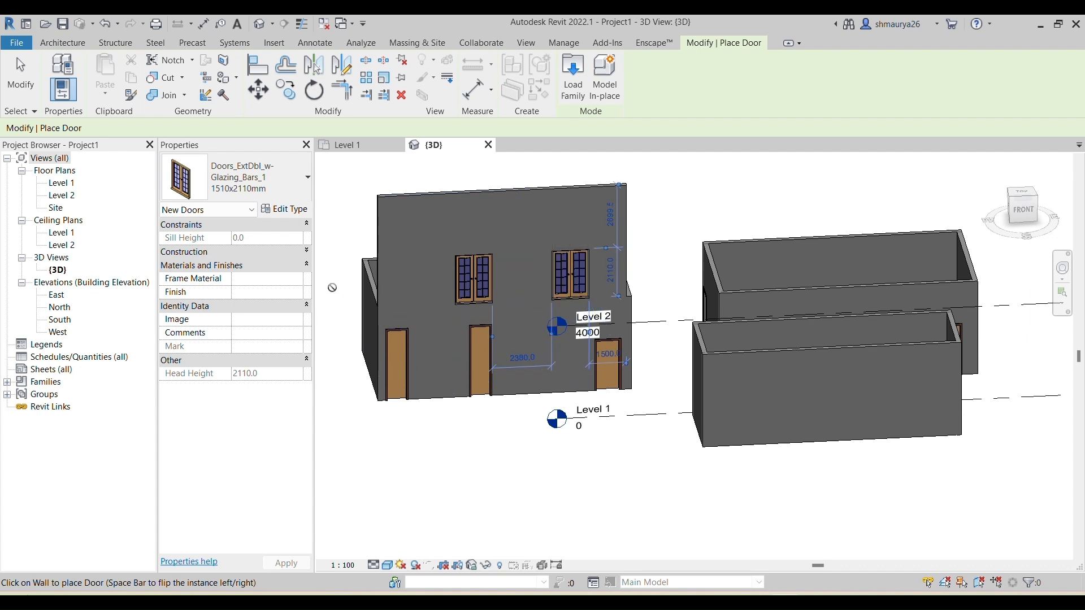
scroll(485, 352, "up", 2)
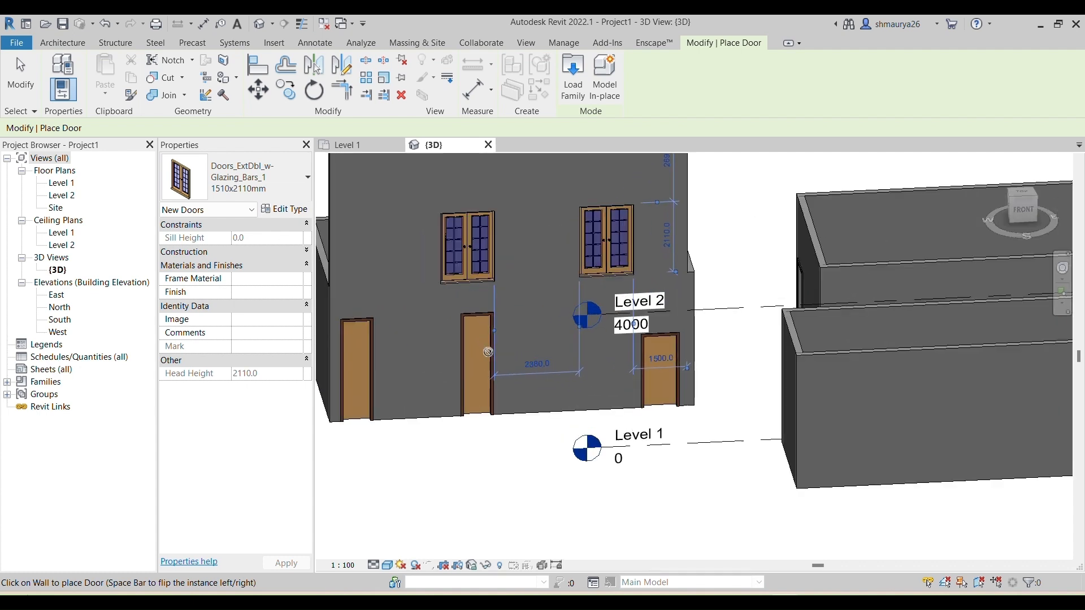
key("Escape")
key("Escape")
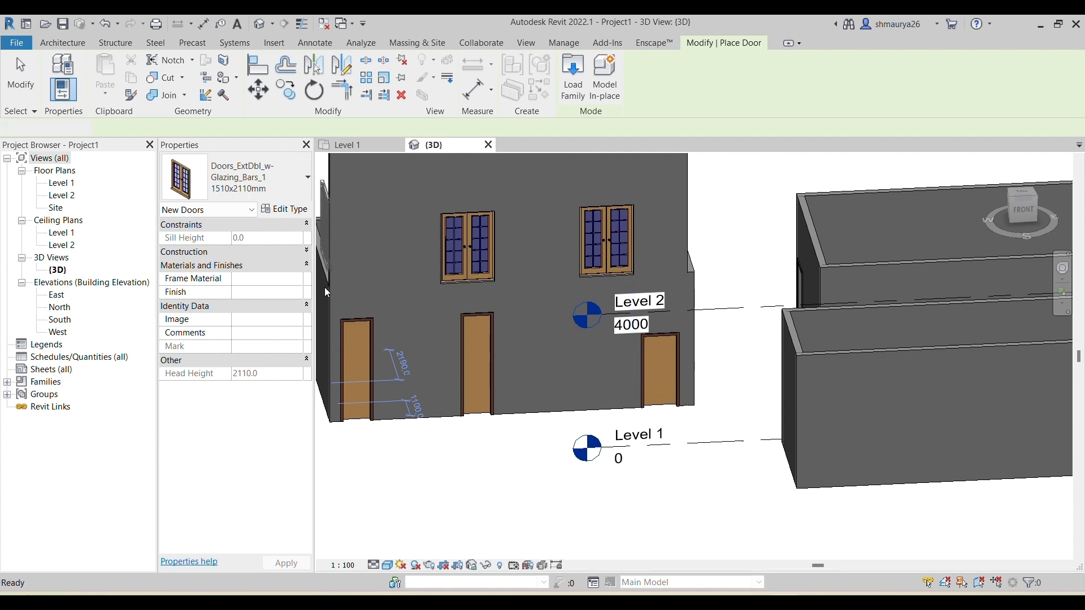
Inspect the sill height and type properties of the western glazing-bar double door in the front wall's upper storey.
left_click(473, 252)
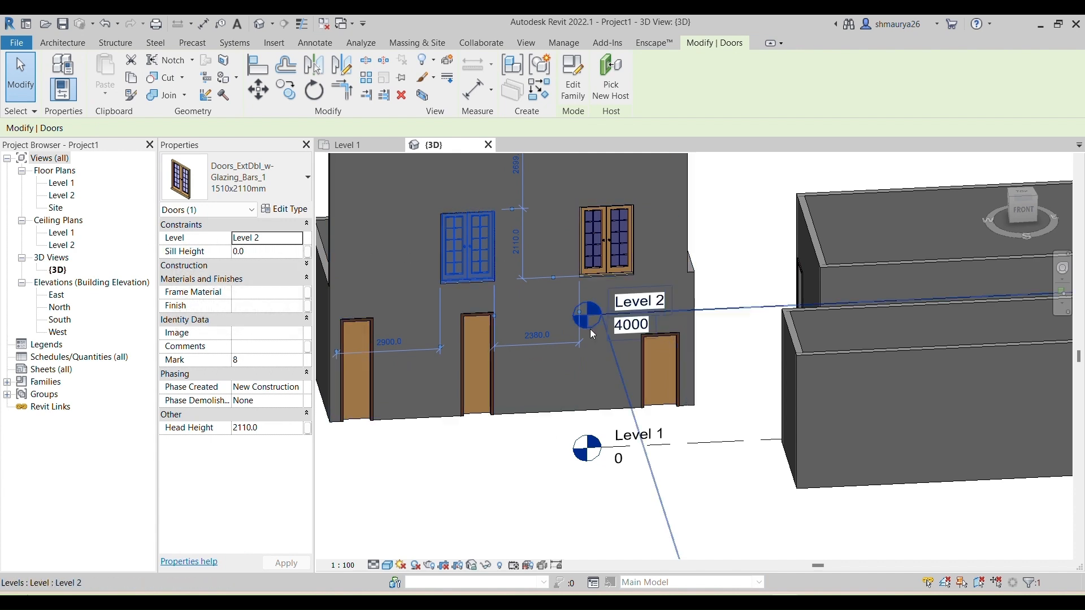
left_click(247, 254)
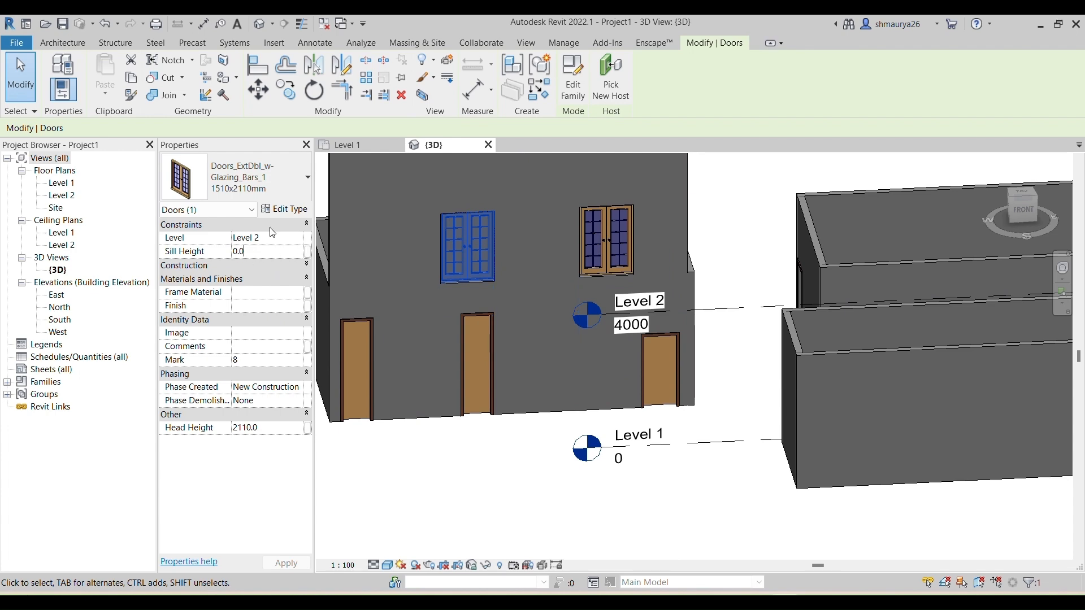
left_click(290, 211)
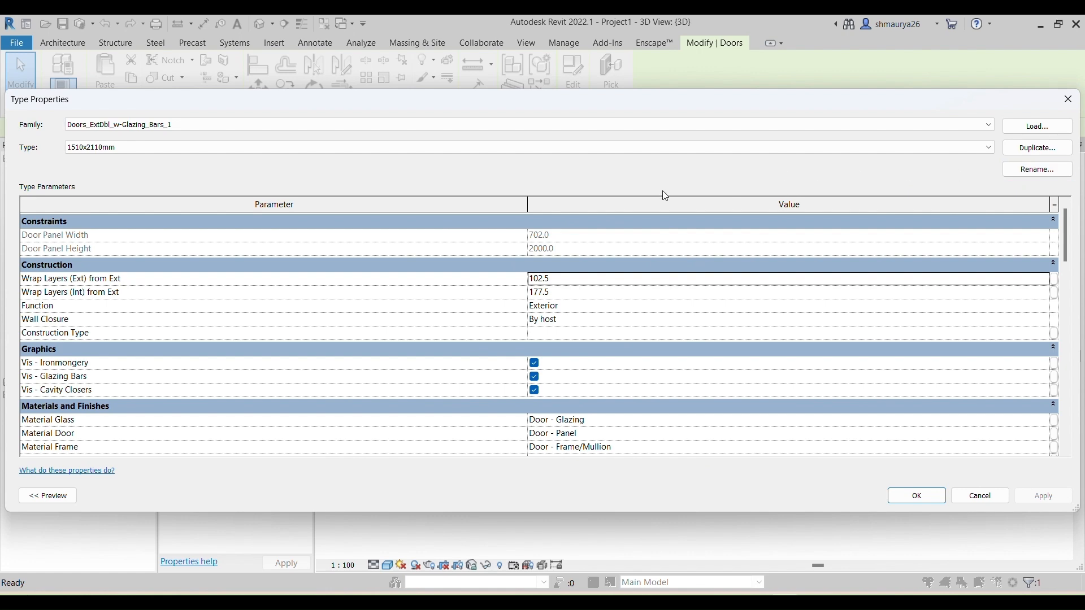
left_click(979, 495)
Review the door families and sizes available for the selected double door, keeping the 1510x2110mm type.
left_click(307, 184)
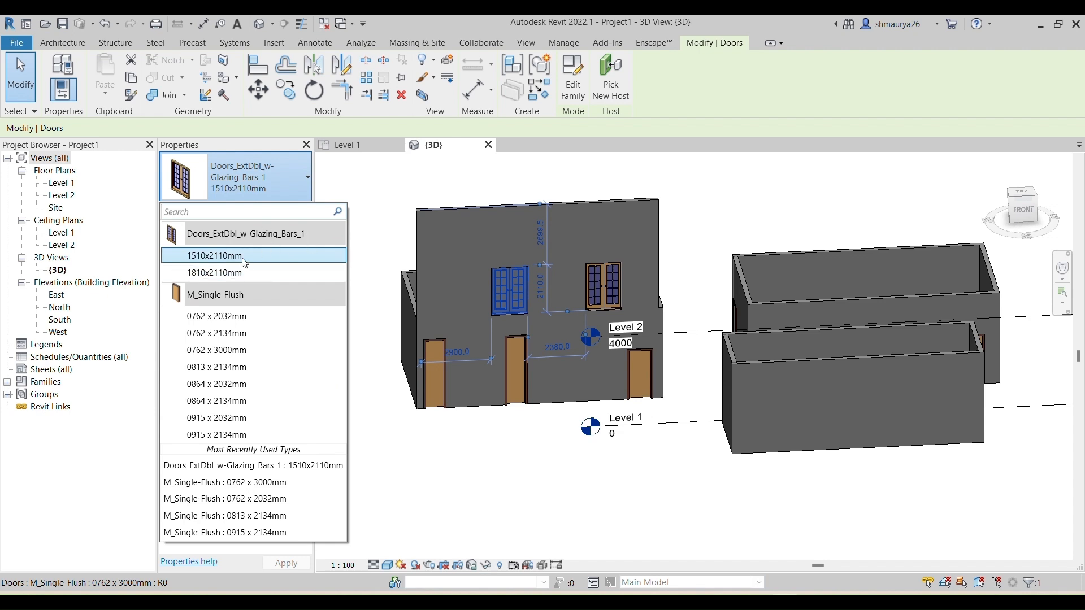
mouse_move(255, 242)
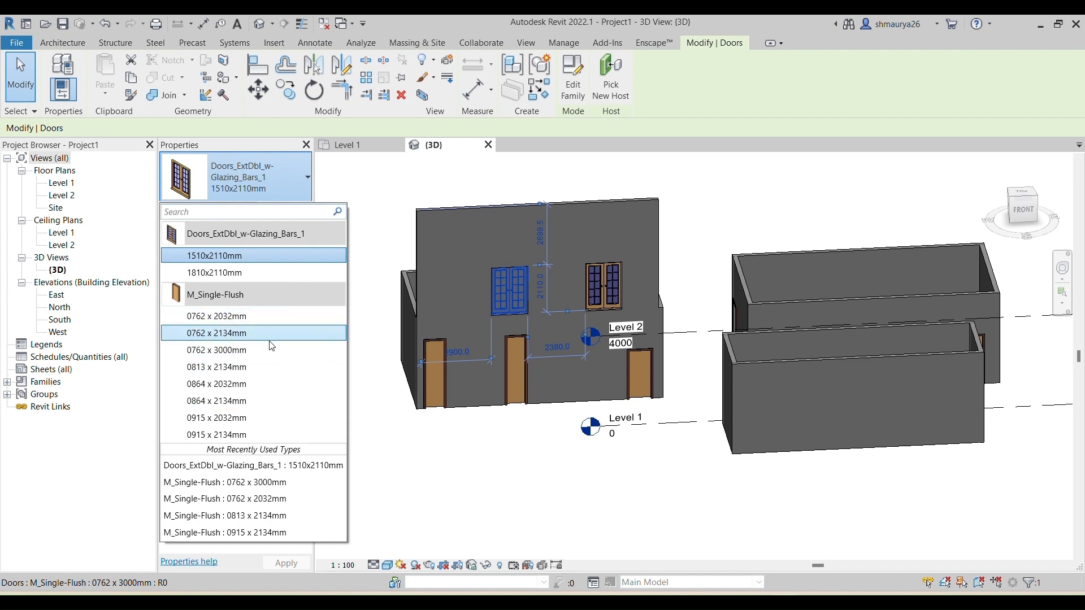
left_click(226, 256)
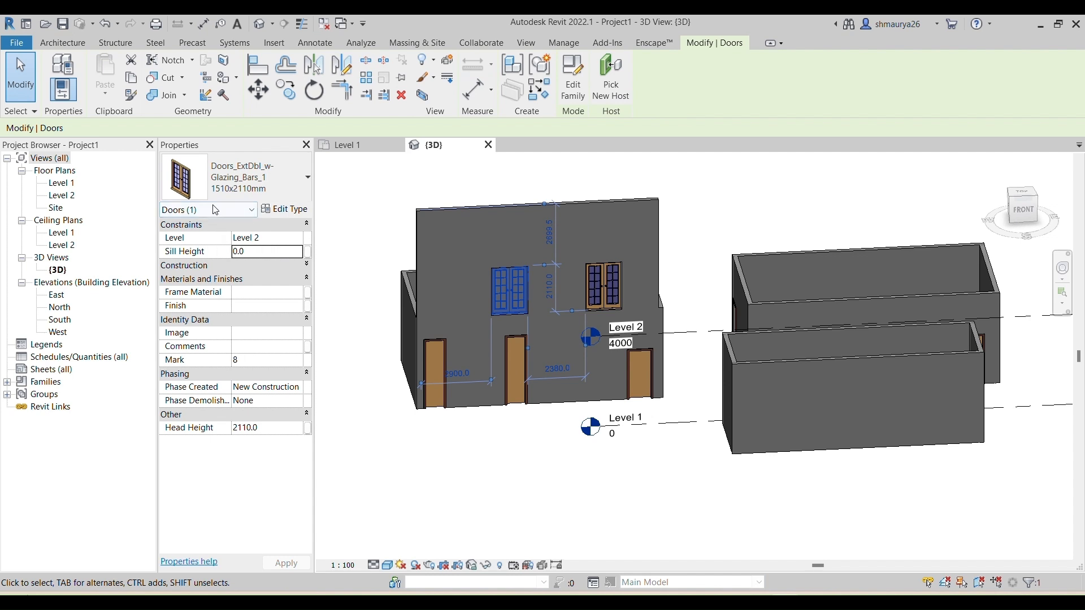
left_click(306, 179)
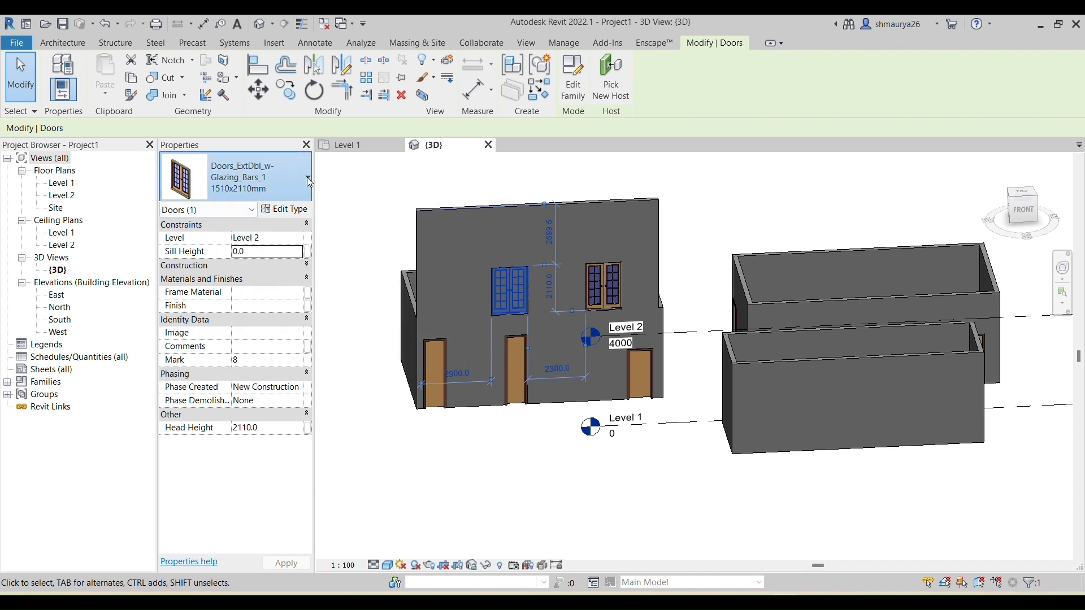